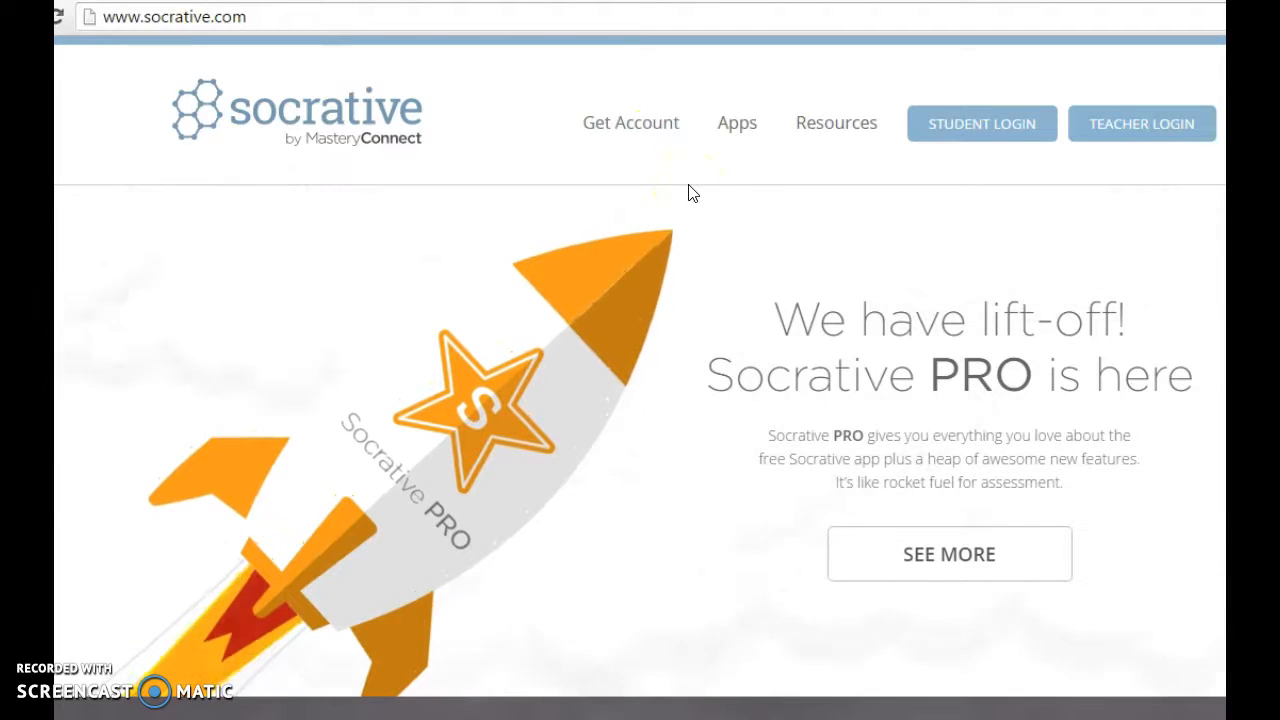
Sign in through Teacher Login and go to the QUIZZES tab.
click(1108, 135)
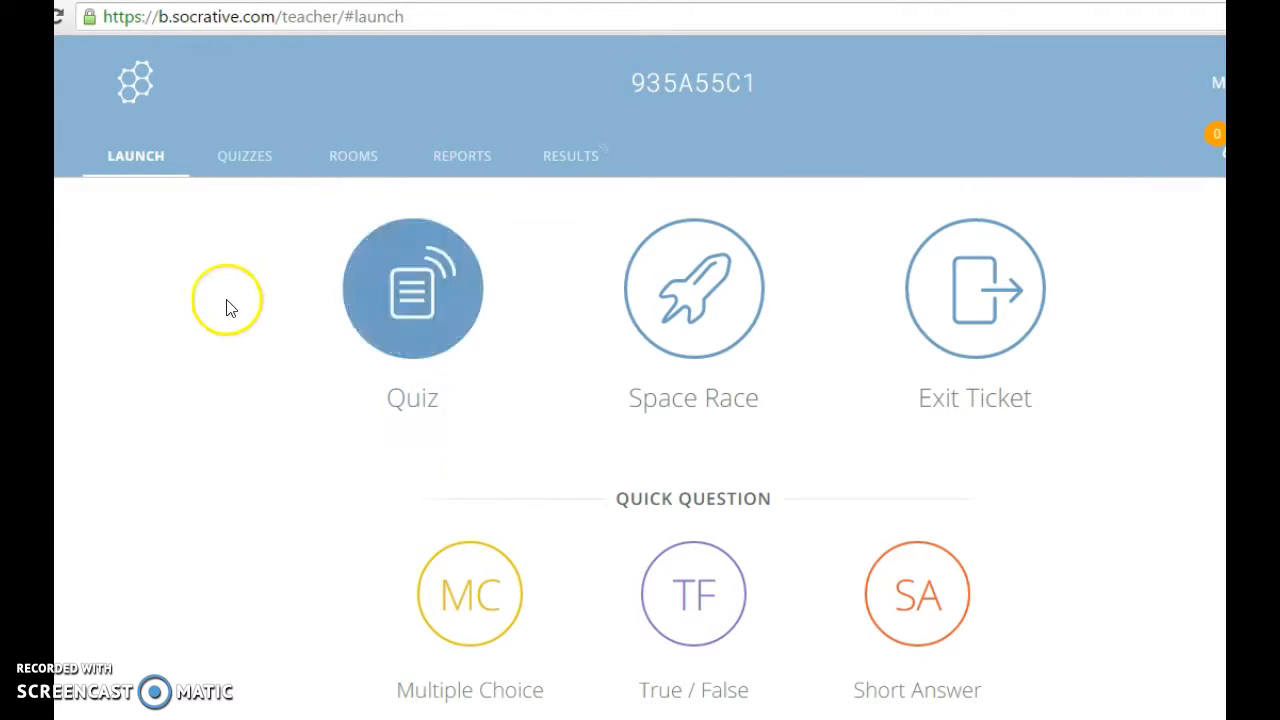
click(238, 170)
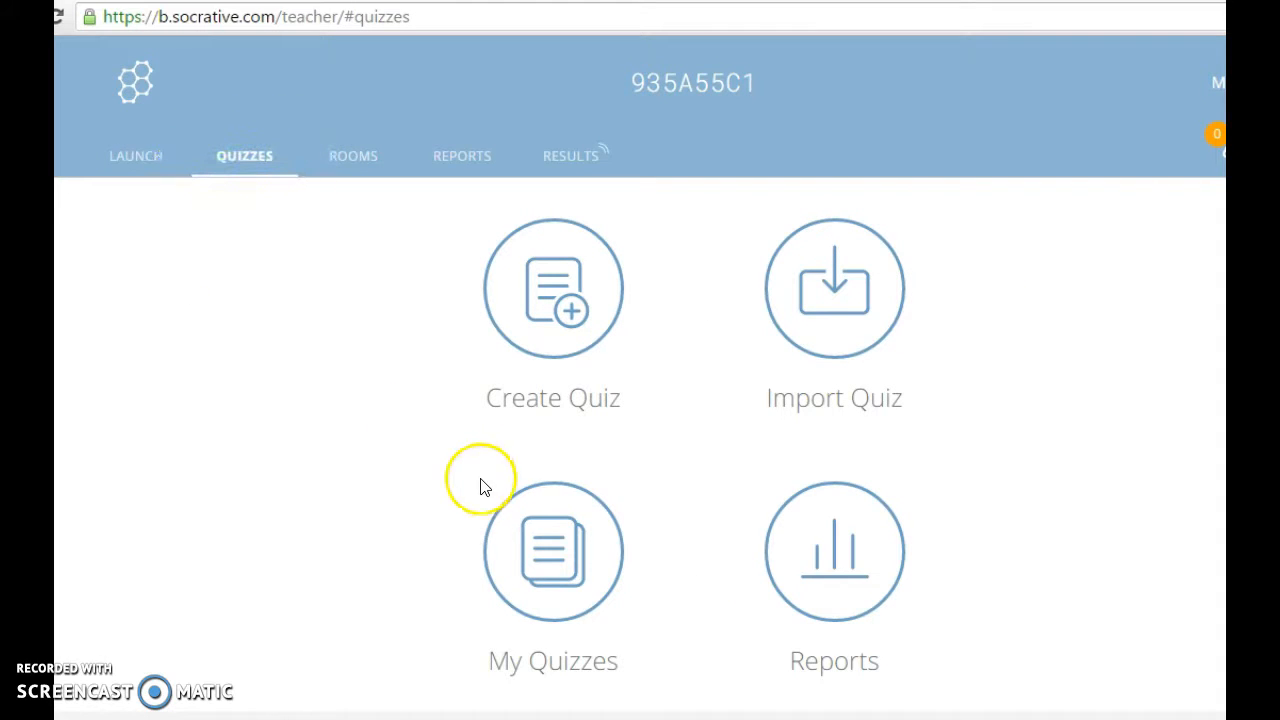
Check the My Quizzes list, then return to Quizzes and choose Create Quiz.
click(524, 552)
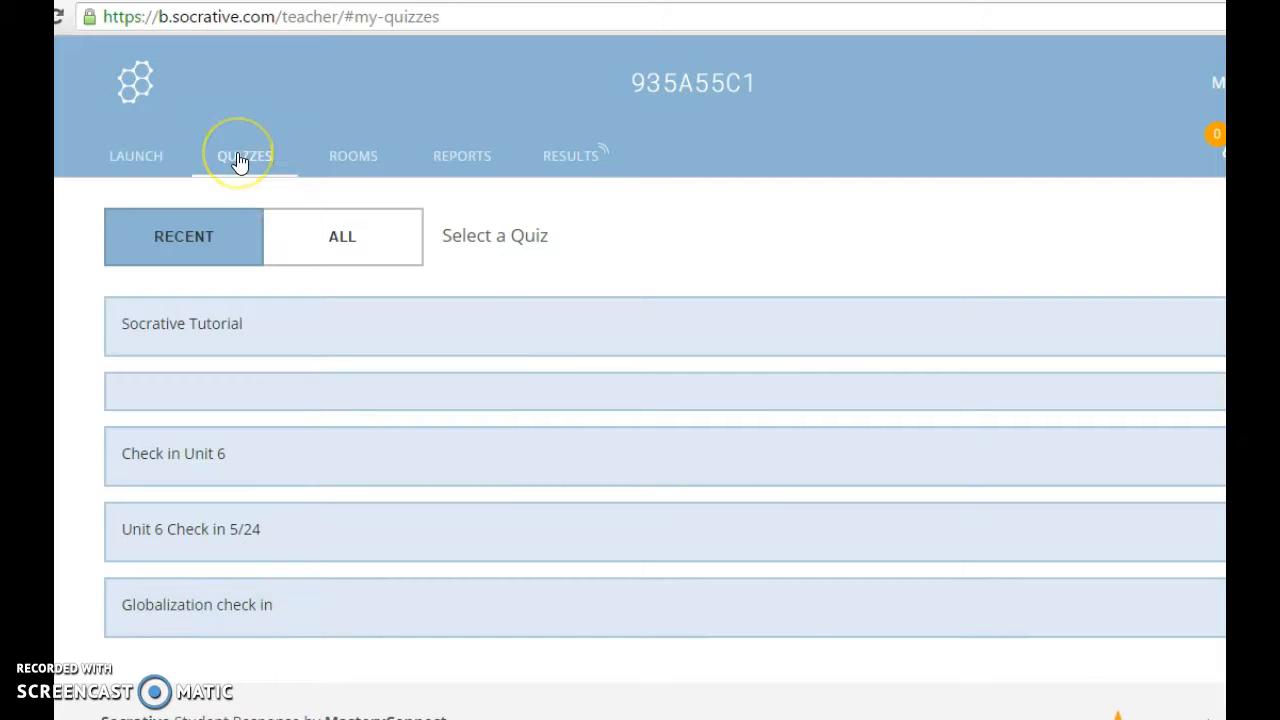
click(240, 162)
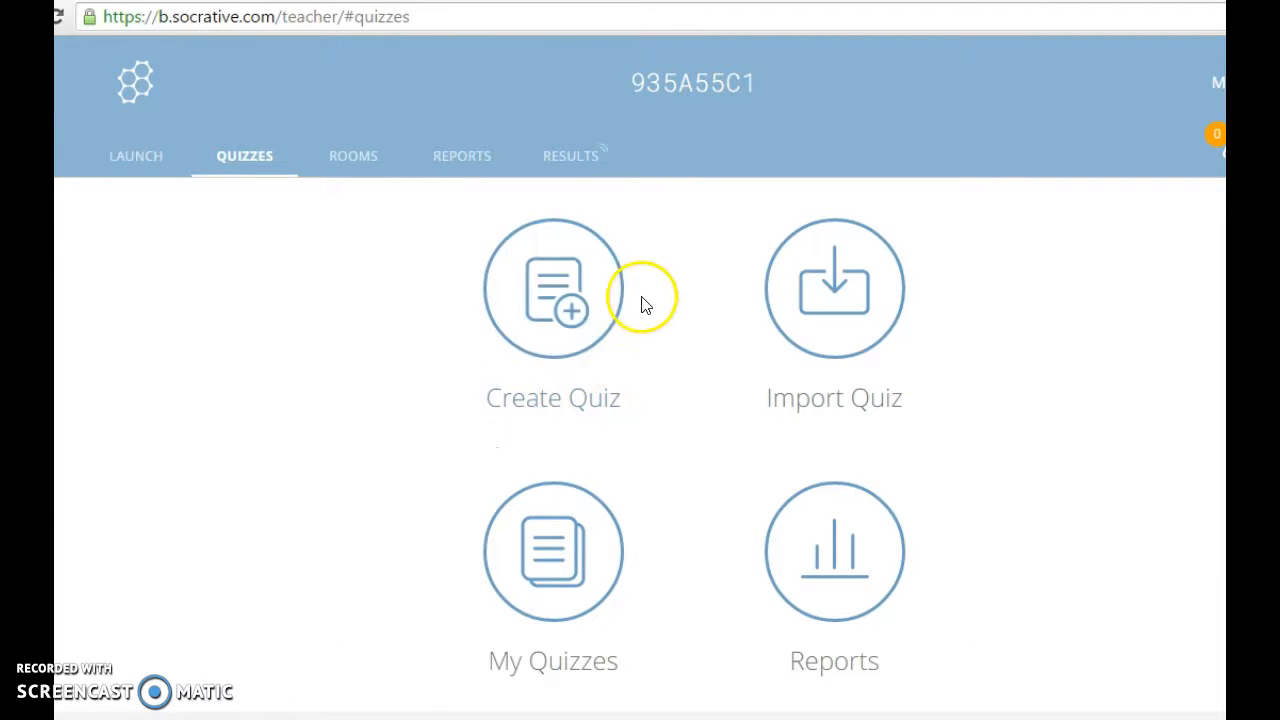
click(543, 308)
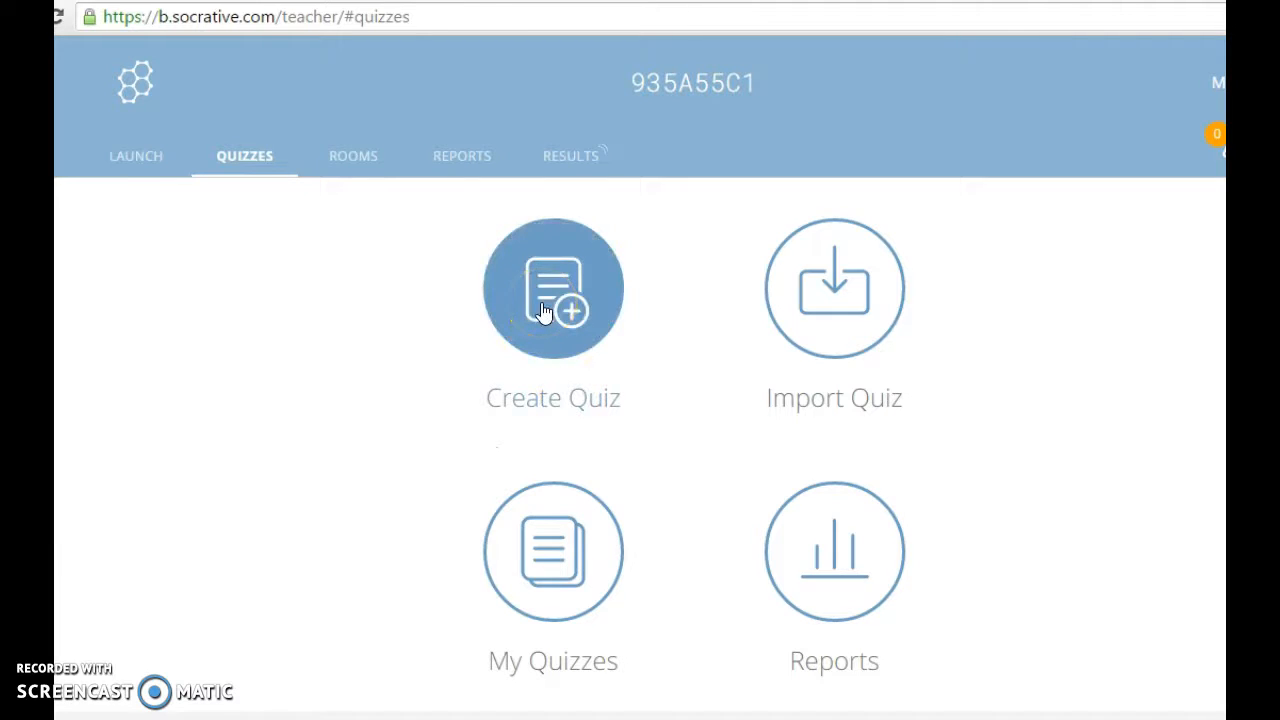
Enter 'Socrative Tutorial' as the quiz name.
click(484, 345)
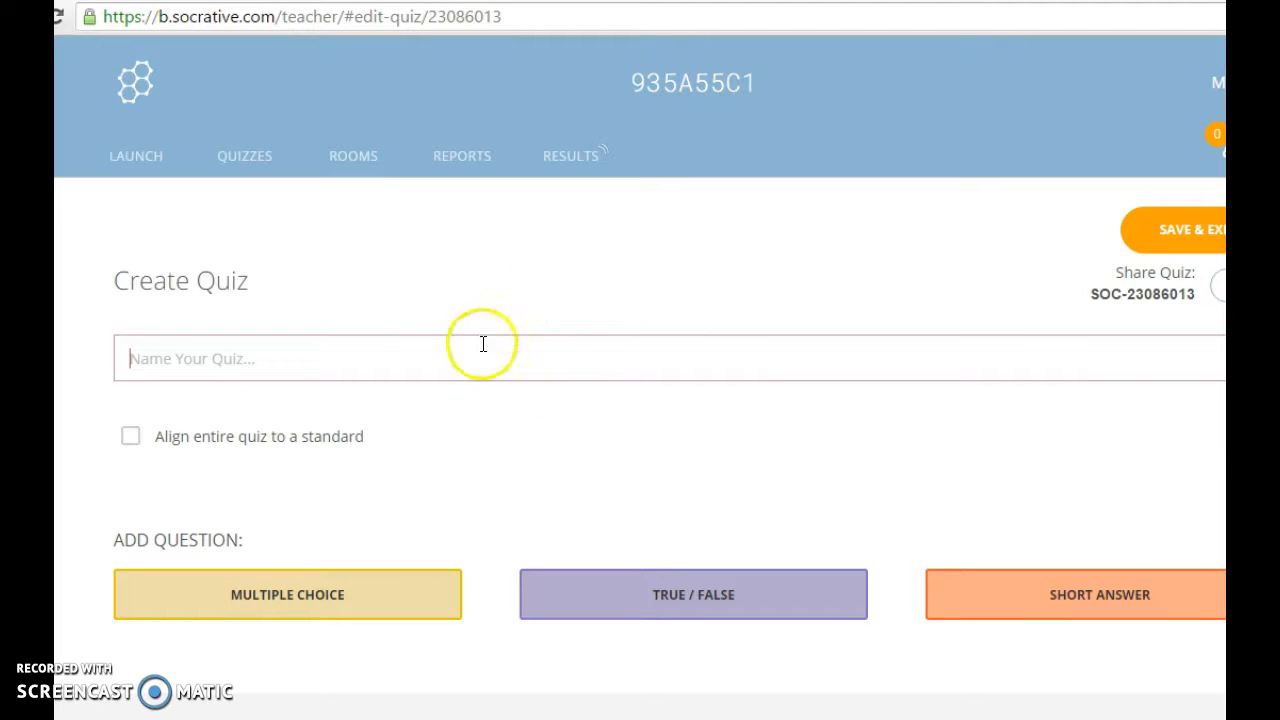
text(Socrative Tutorial)
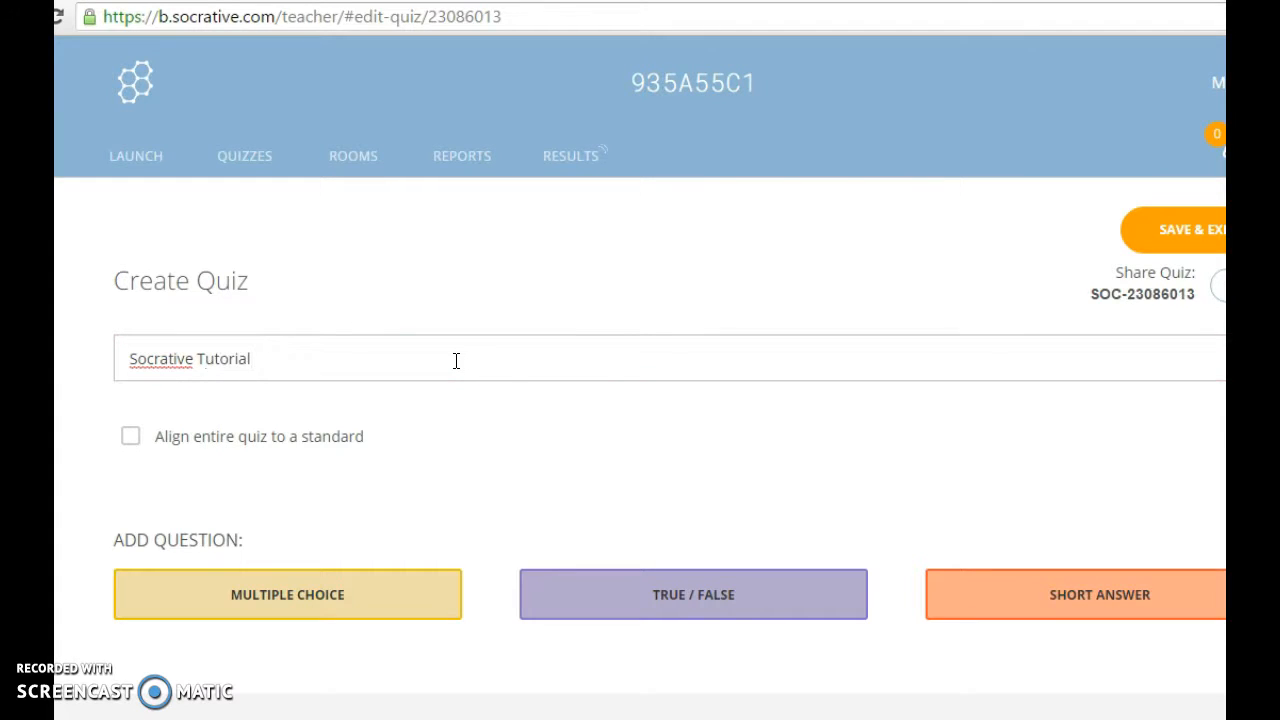
click(957, 377)
scroll(928, 400, down, 1)
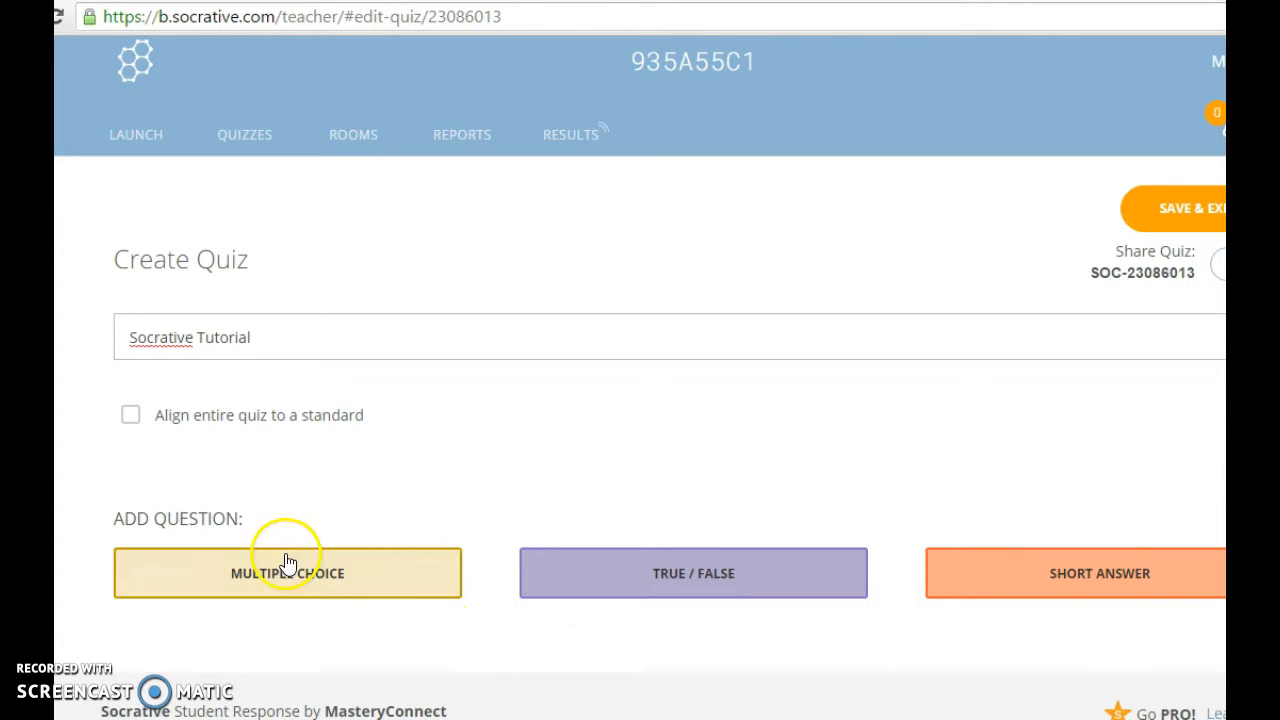
Add multiple-choice question #1 and scroll down to its empty A–E answer slots.
click(250, 575)
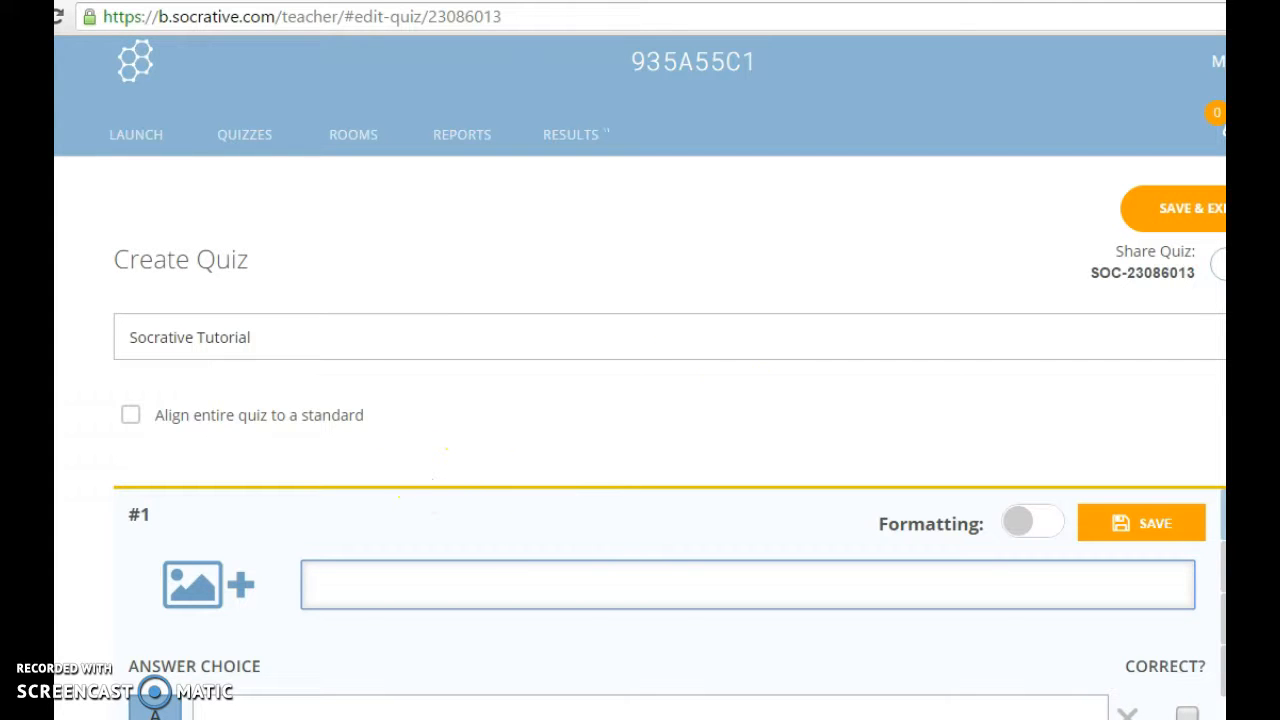
scroll(640, 400, down, 3)
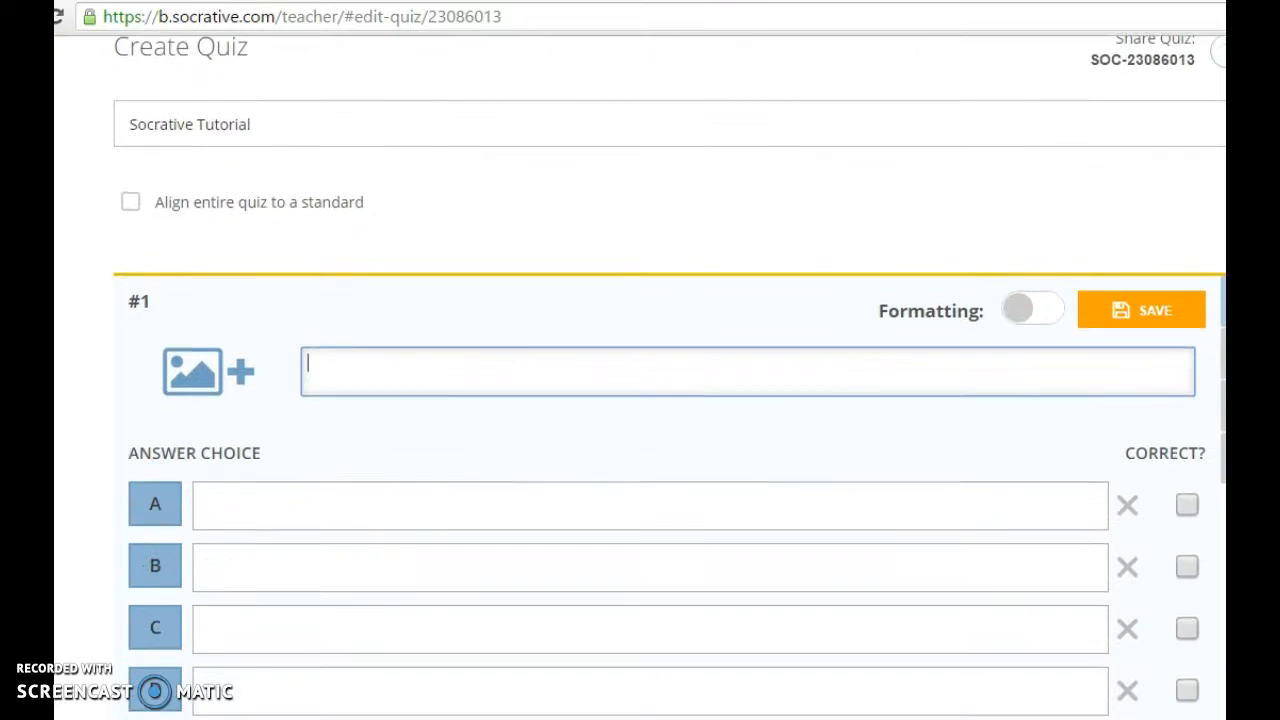
scroll(640, 400, down, 1)
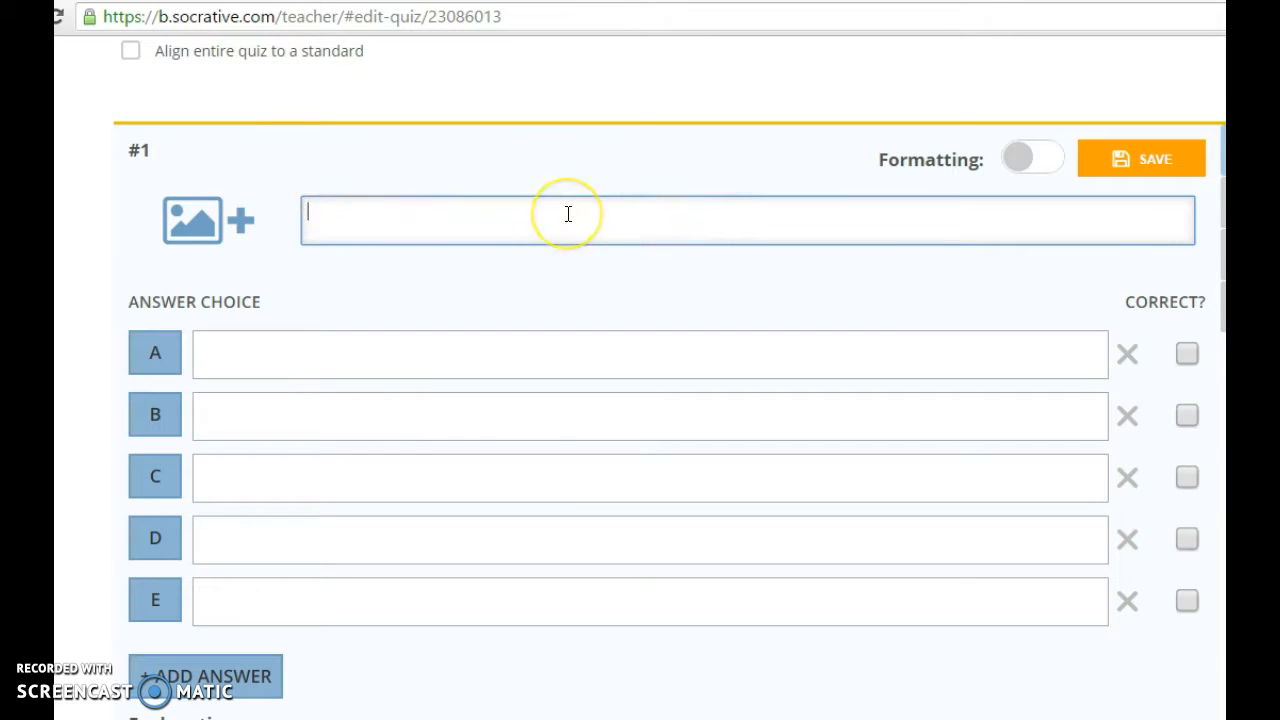
Write 'What day of the week is it?' with answers Monday–Thursday and delete choice E.
text(What day of the week is it?)
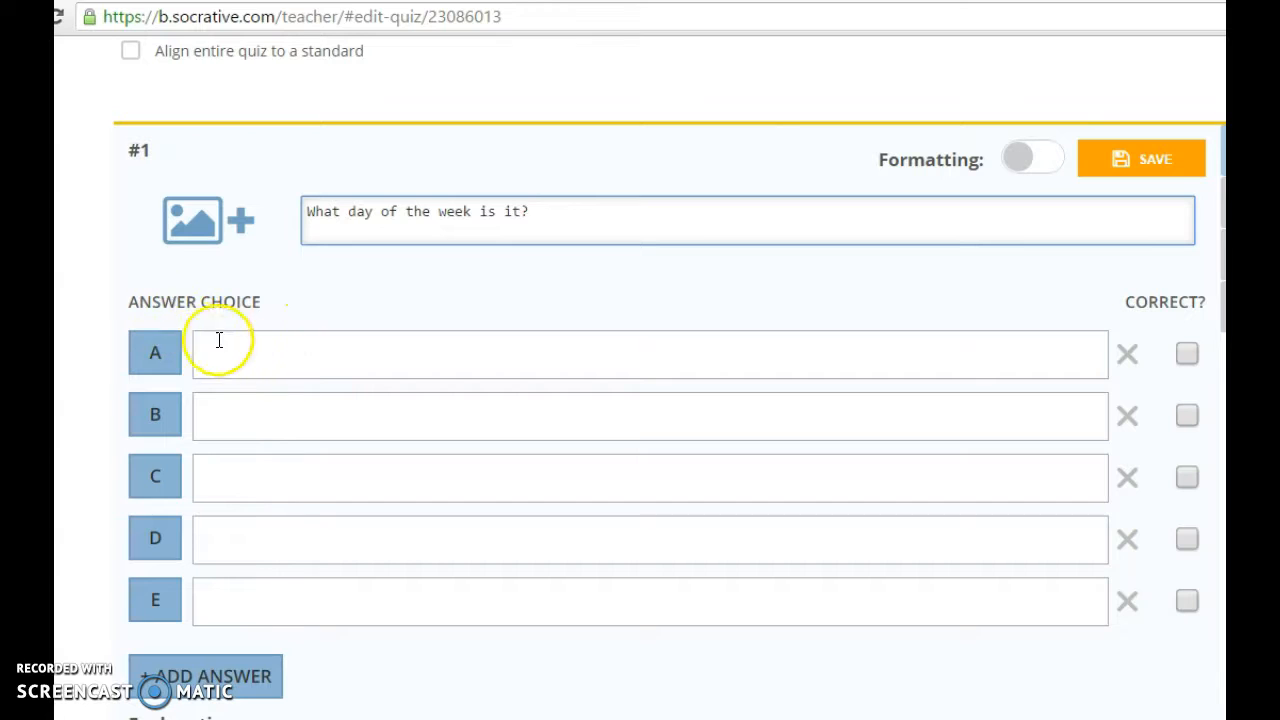
click(328, 360)
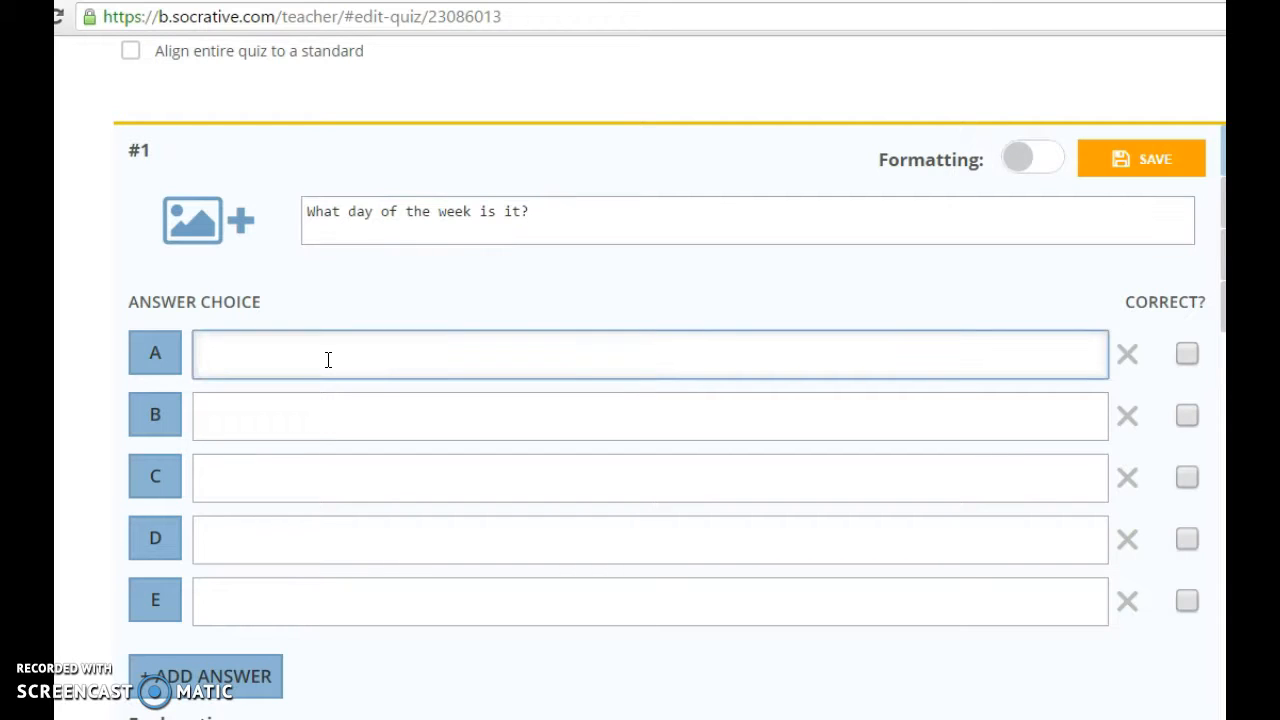
text(Monday)
click(314, 406)
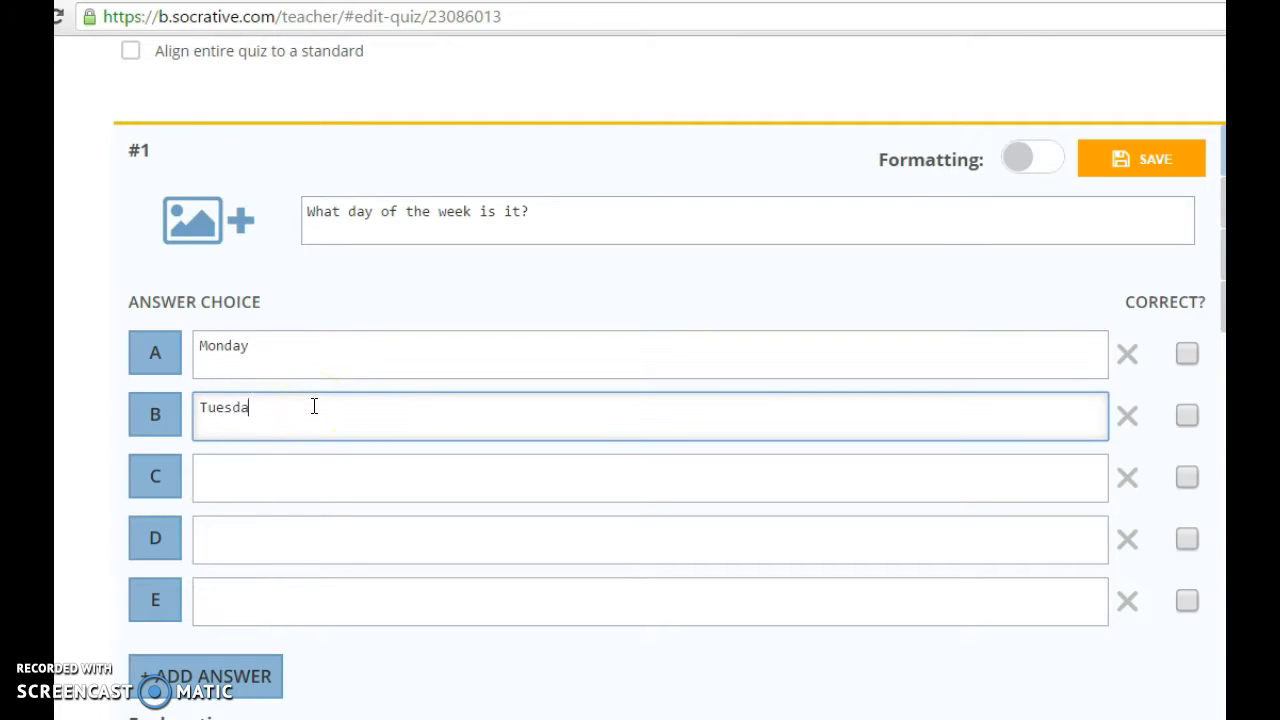
click(286, 464)
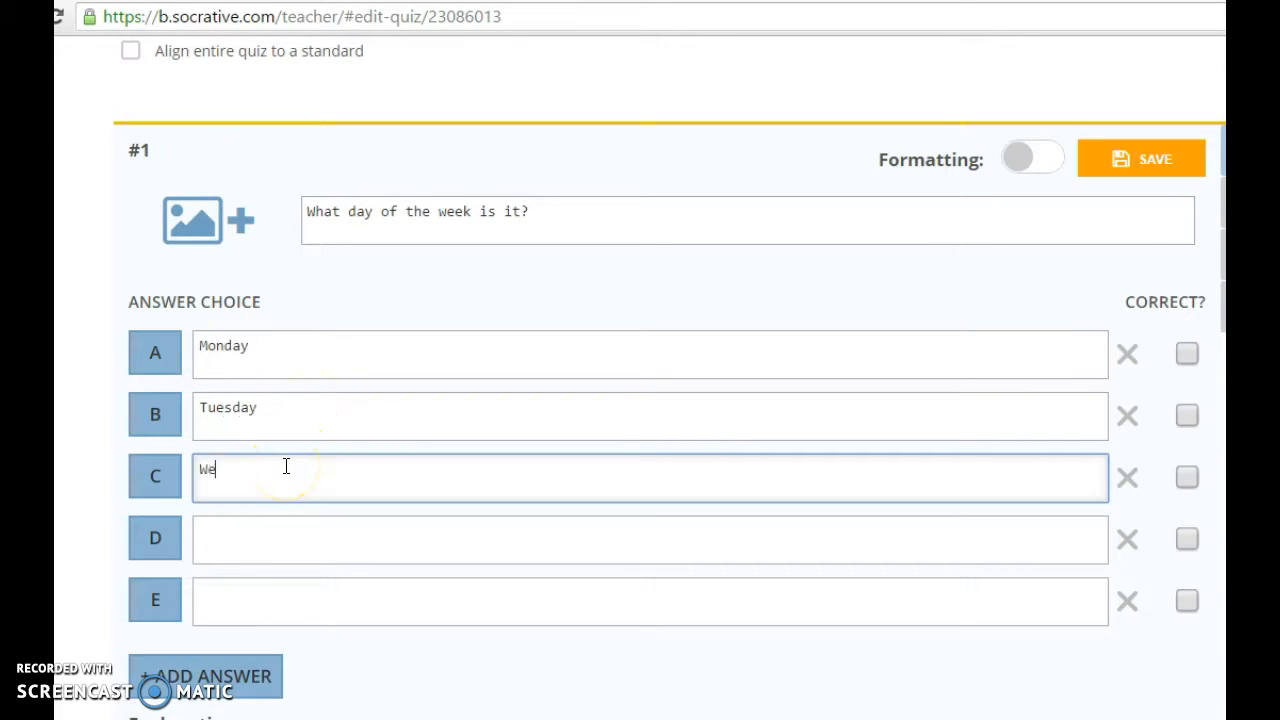
click(266, 534)
text(Thursday)
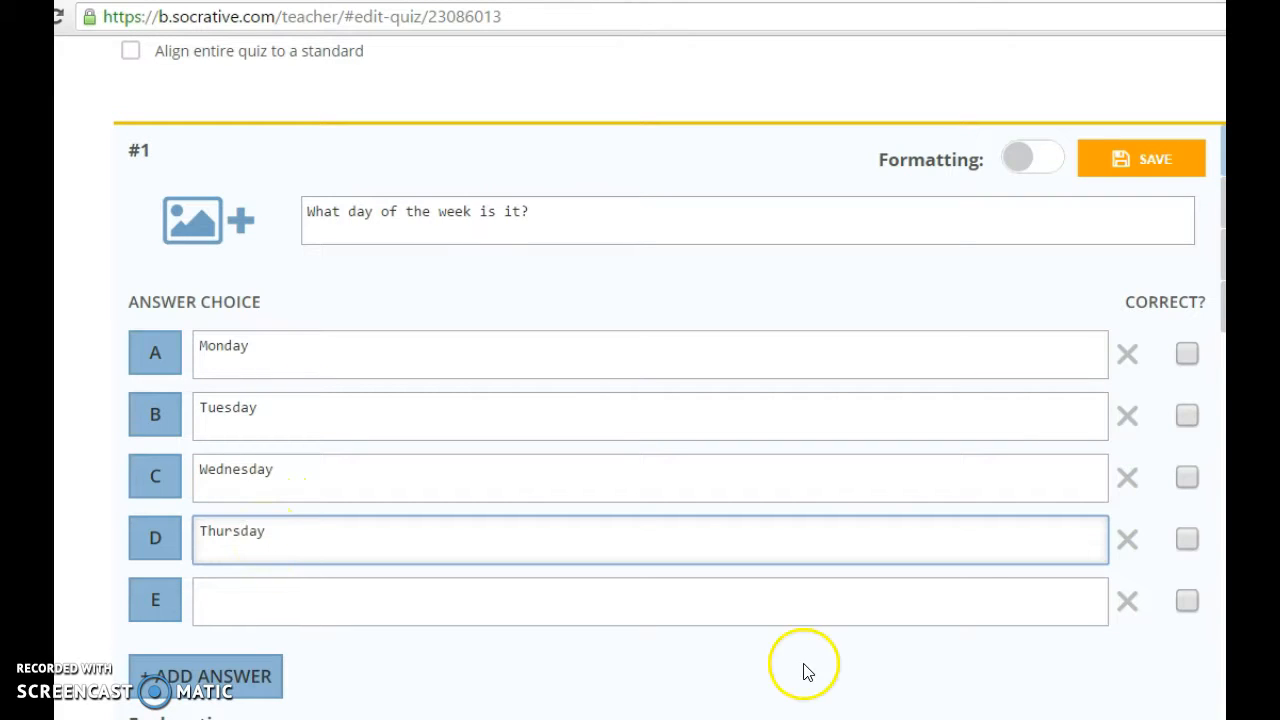
click(1127, 603)
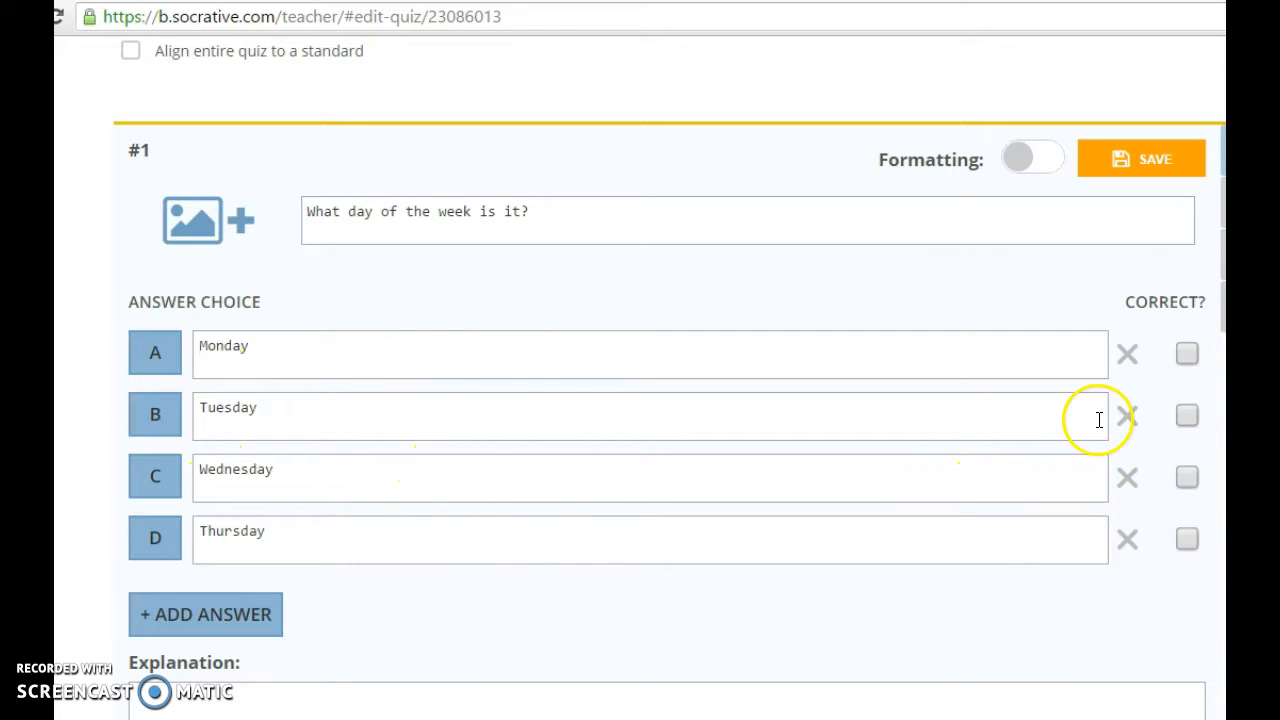
Mark Tuesday (choice B) as correct, leaving Wednesday unmarked.
click(1187, 416)
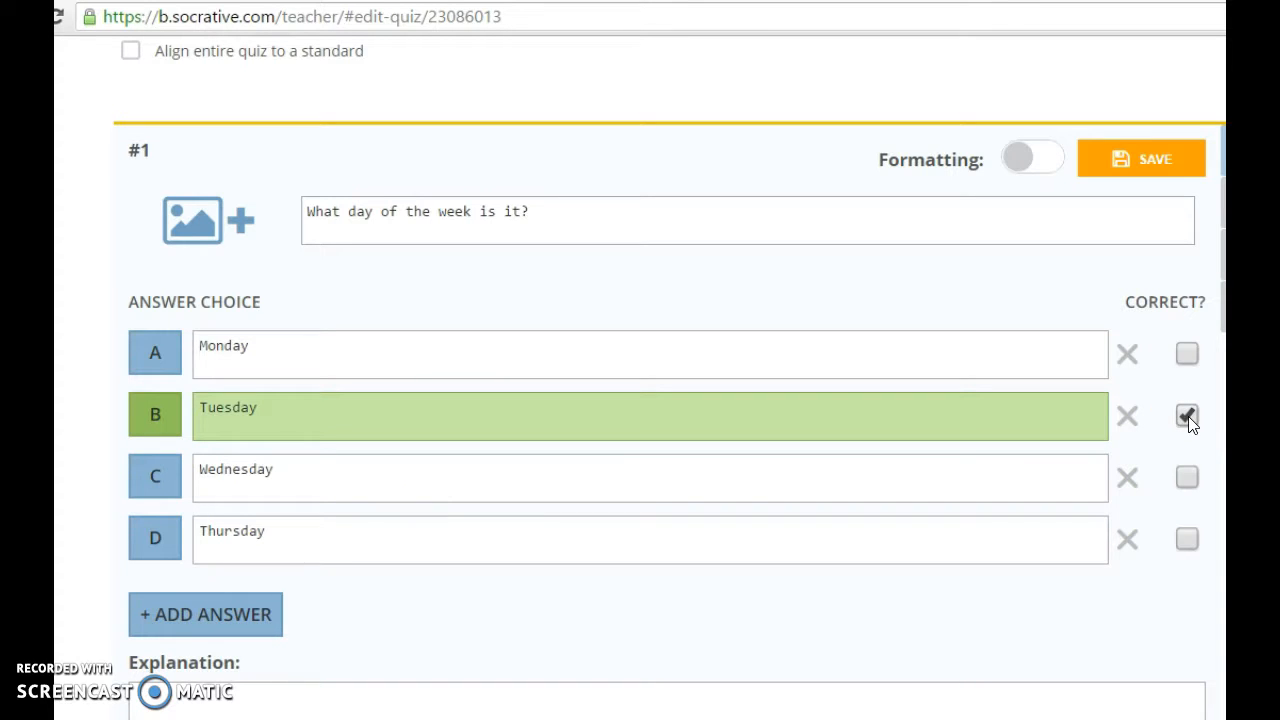
click(1187, 478)
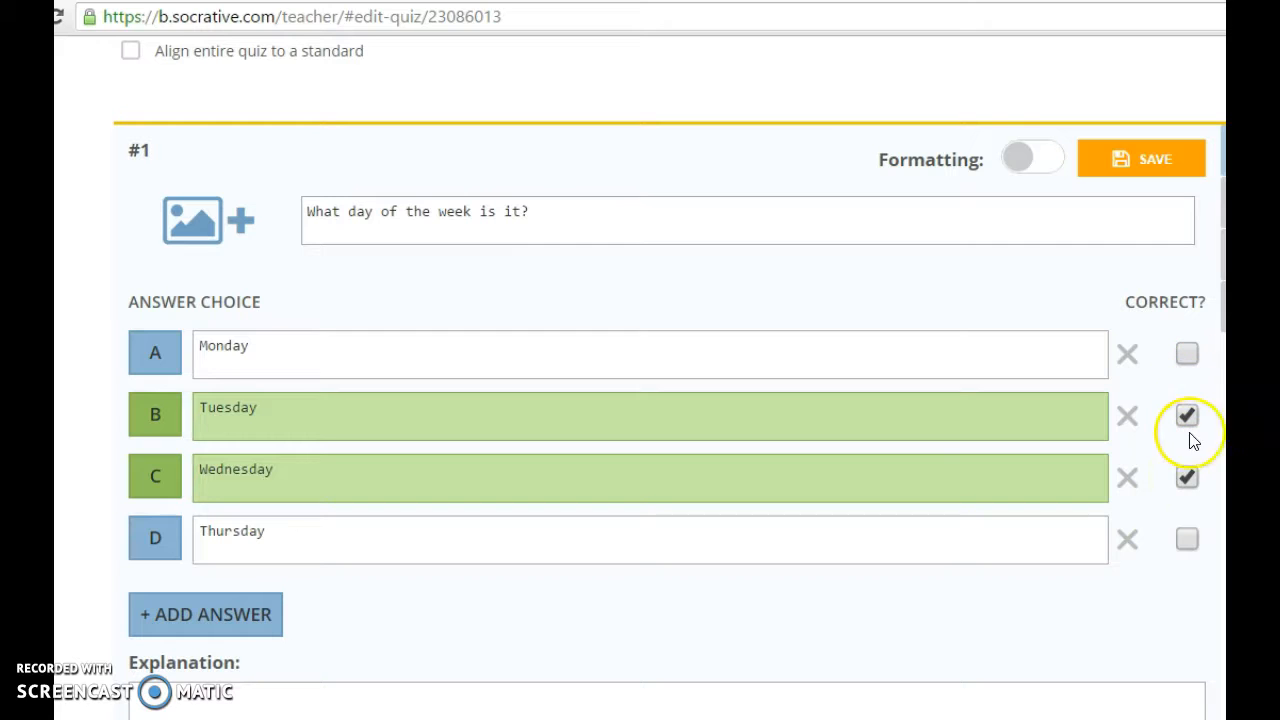
click(1187, 478)
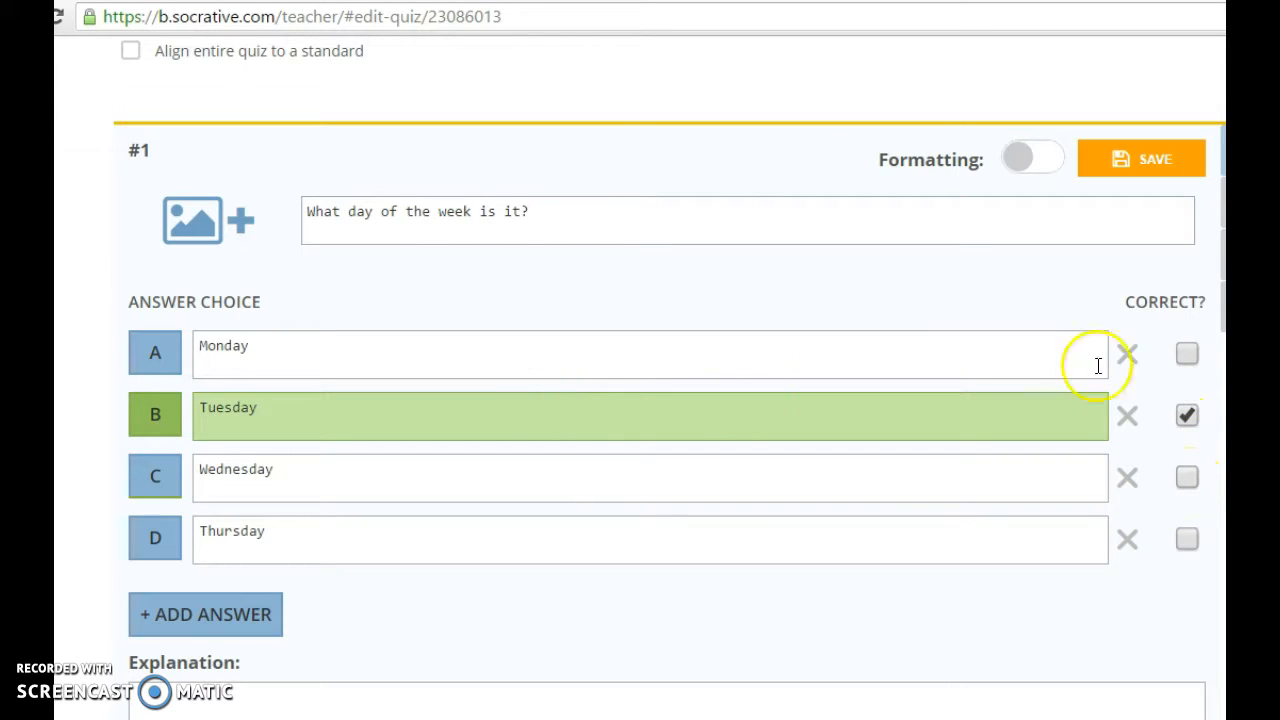
scroll(655, 437, down, 3)
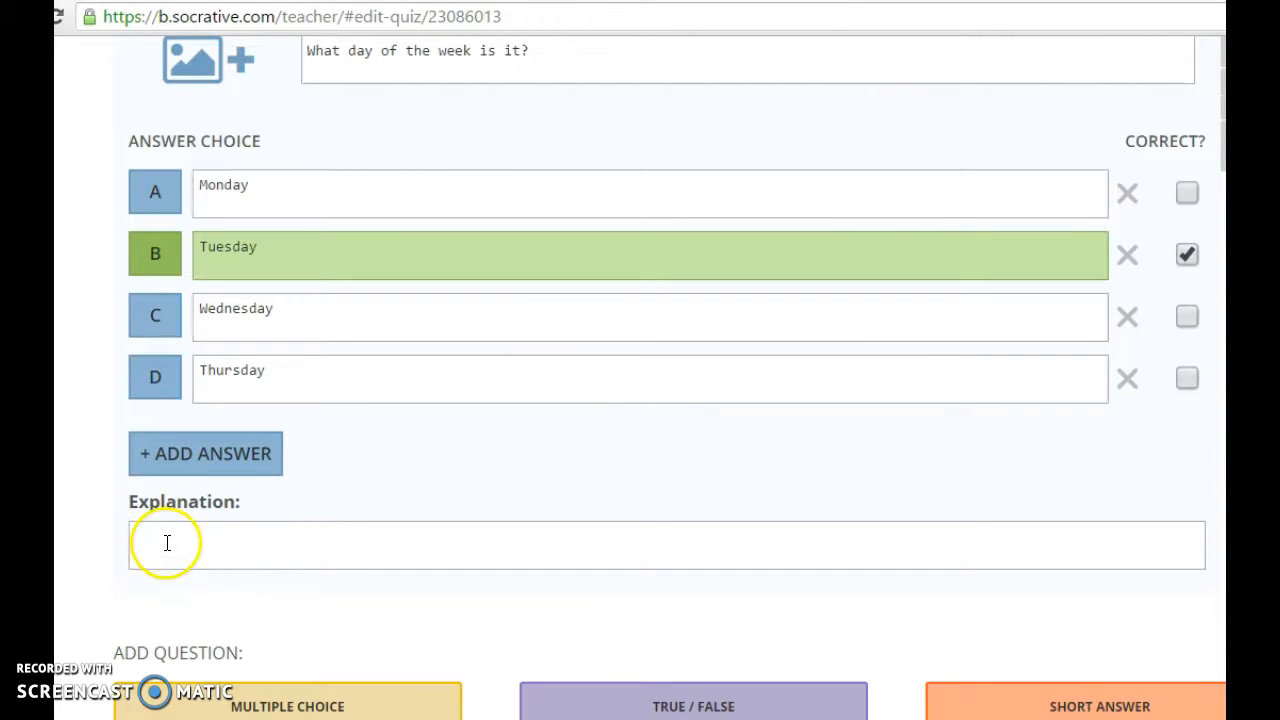
Start an explanation for question 1 and scroll down the quiz editor.
click(167, 542)
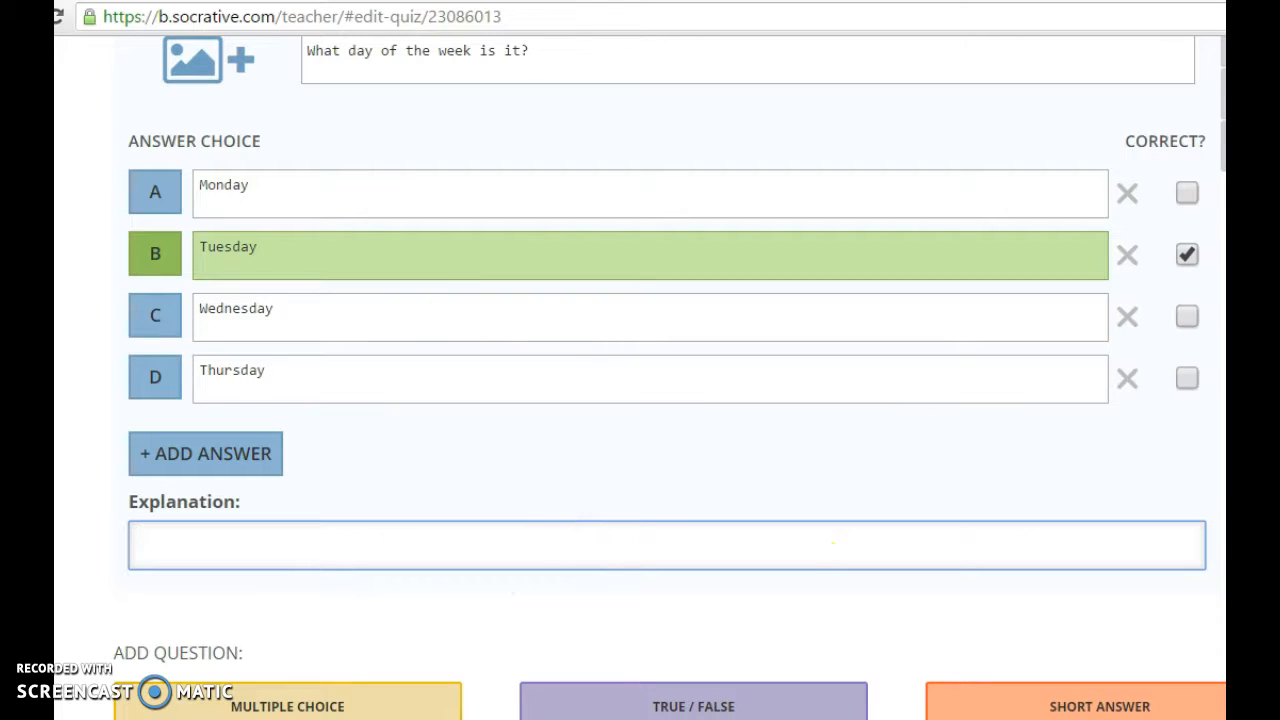
scroll(135, 694, up, 2)
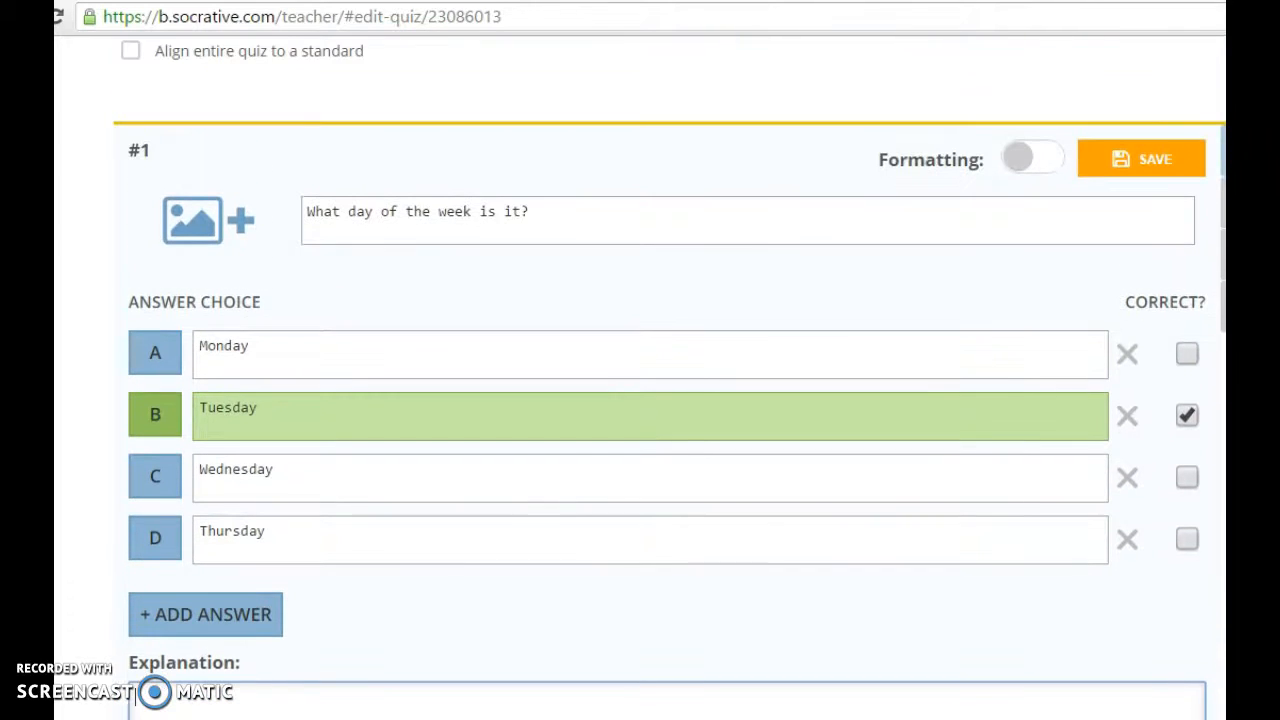
scroll(668, 400, down, 1)
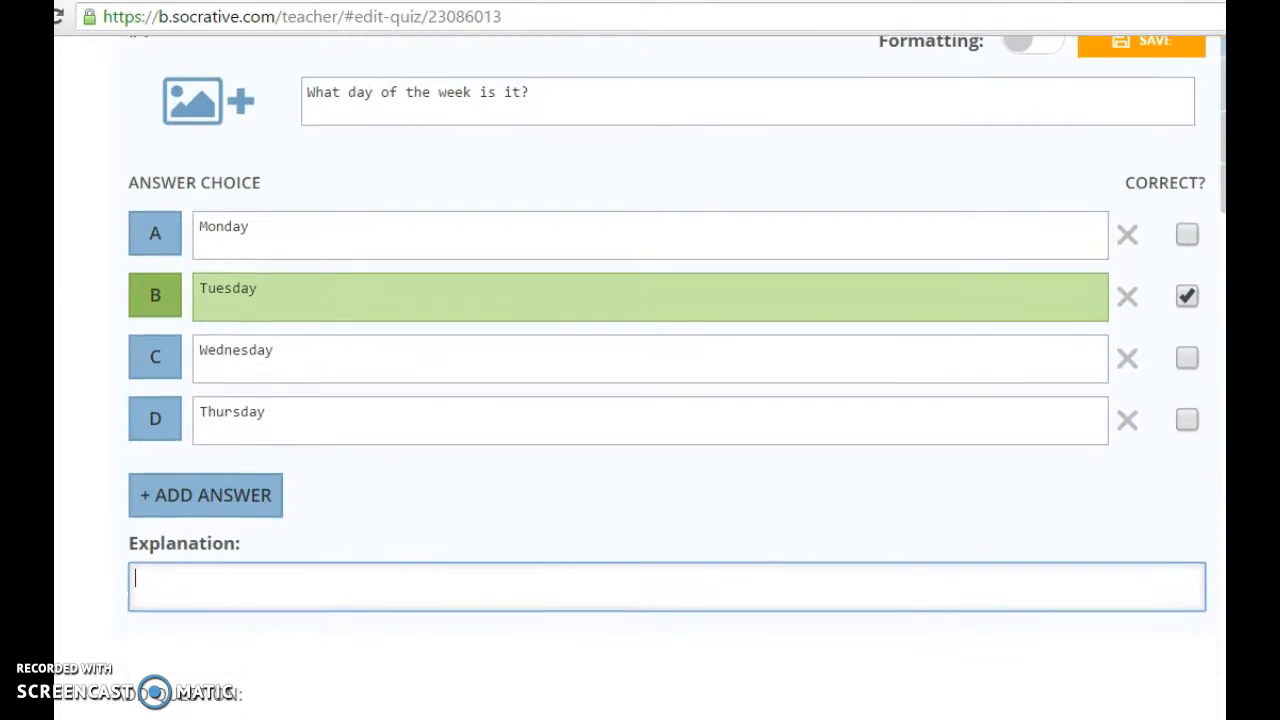
scroll(668, 400, down, 1)
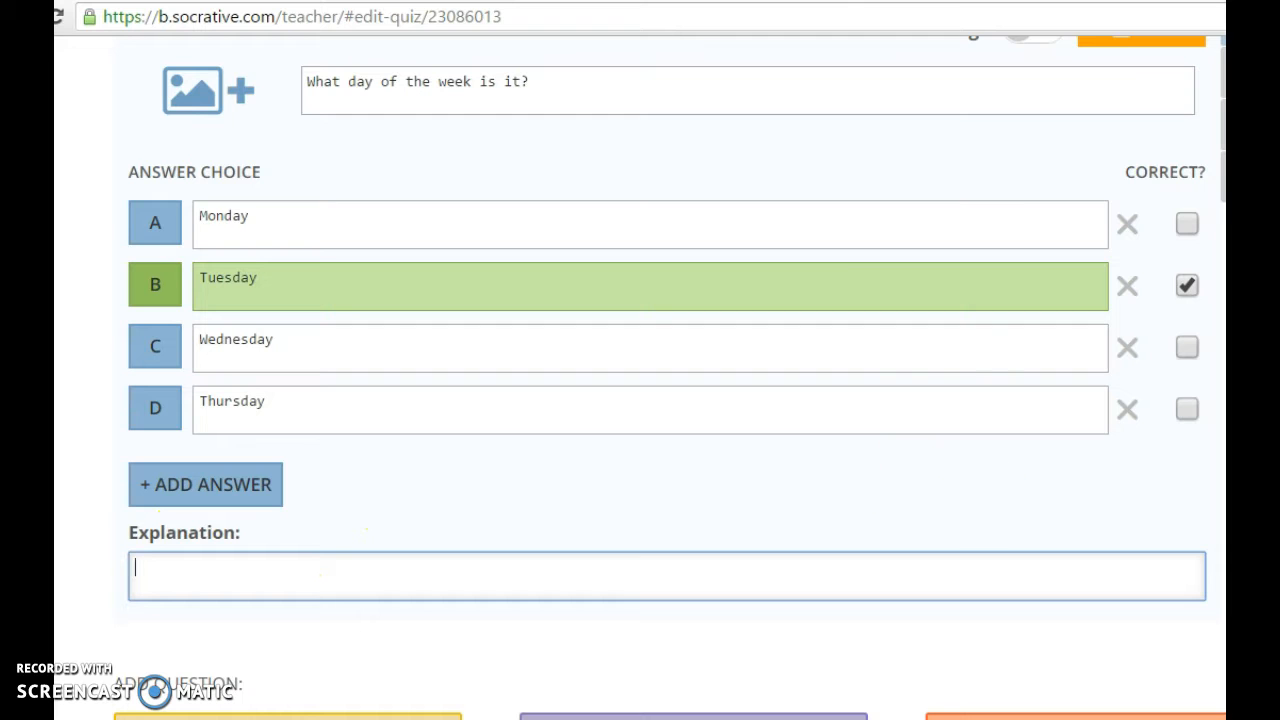
scroll(668, 400, down, 2)
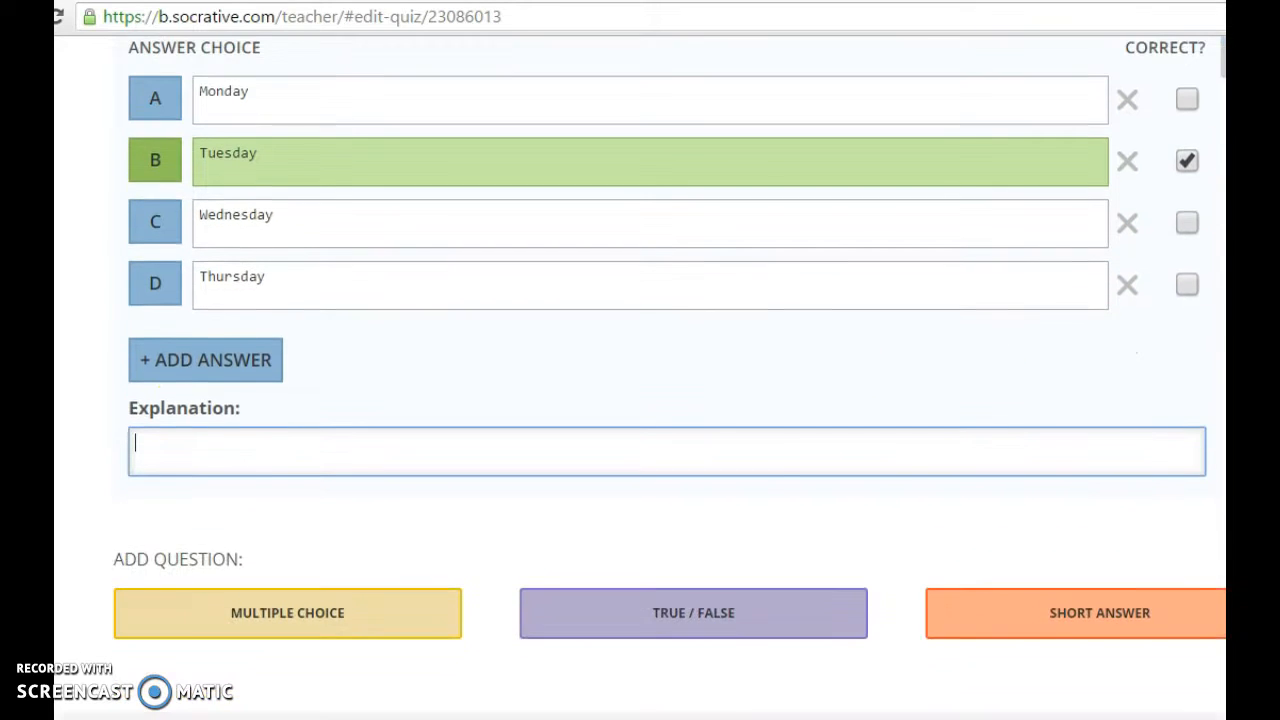
scroll(668, 400, down, 1)
scroll(668, 400, up, 2)
scroll(668, 400, down, 2)
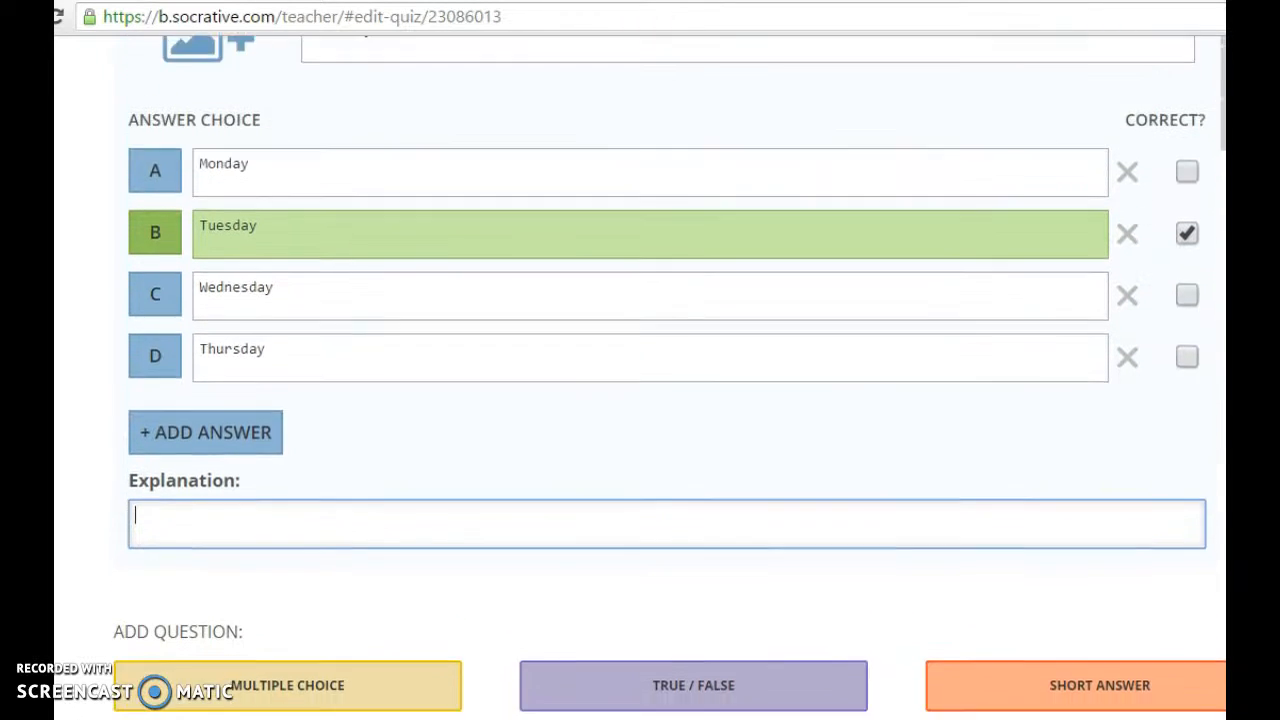
scroll(668, 400, down, 1)
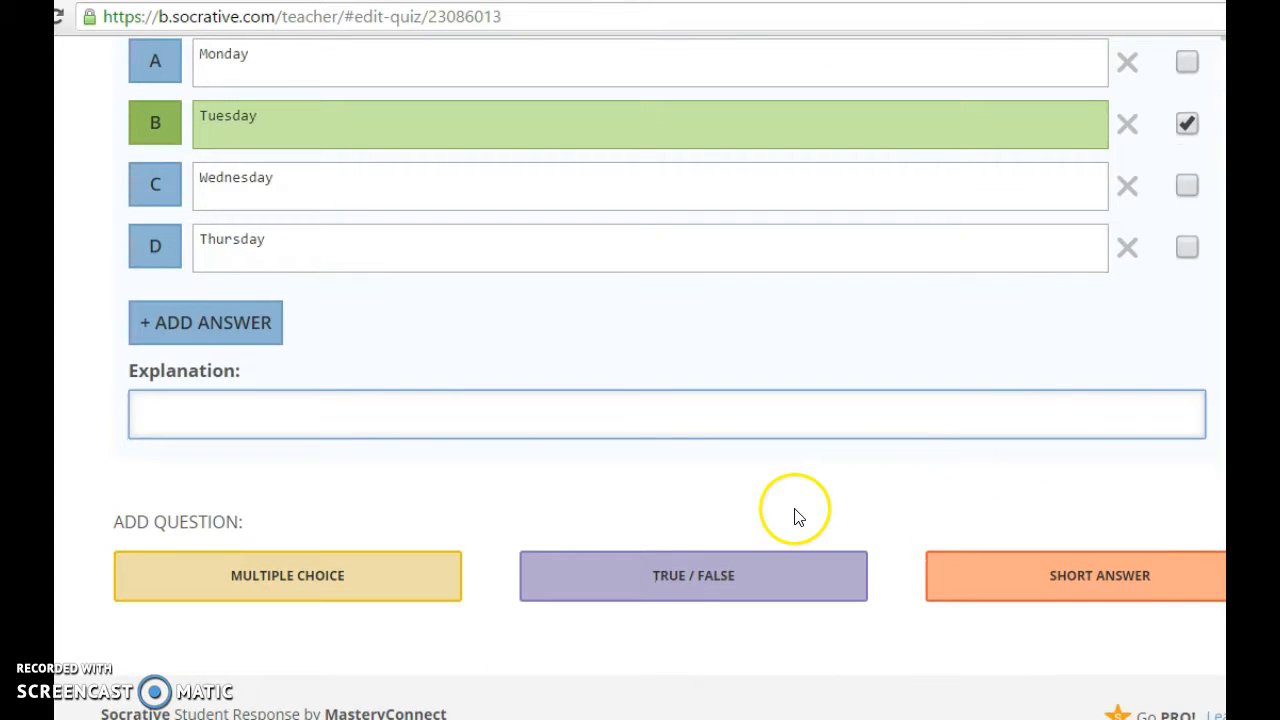
Add true/false question #2 'Is today Wednesday?' with False as the correct answer.
click(660, 575)
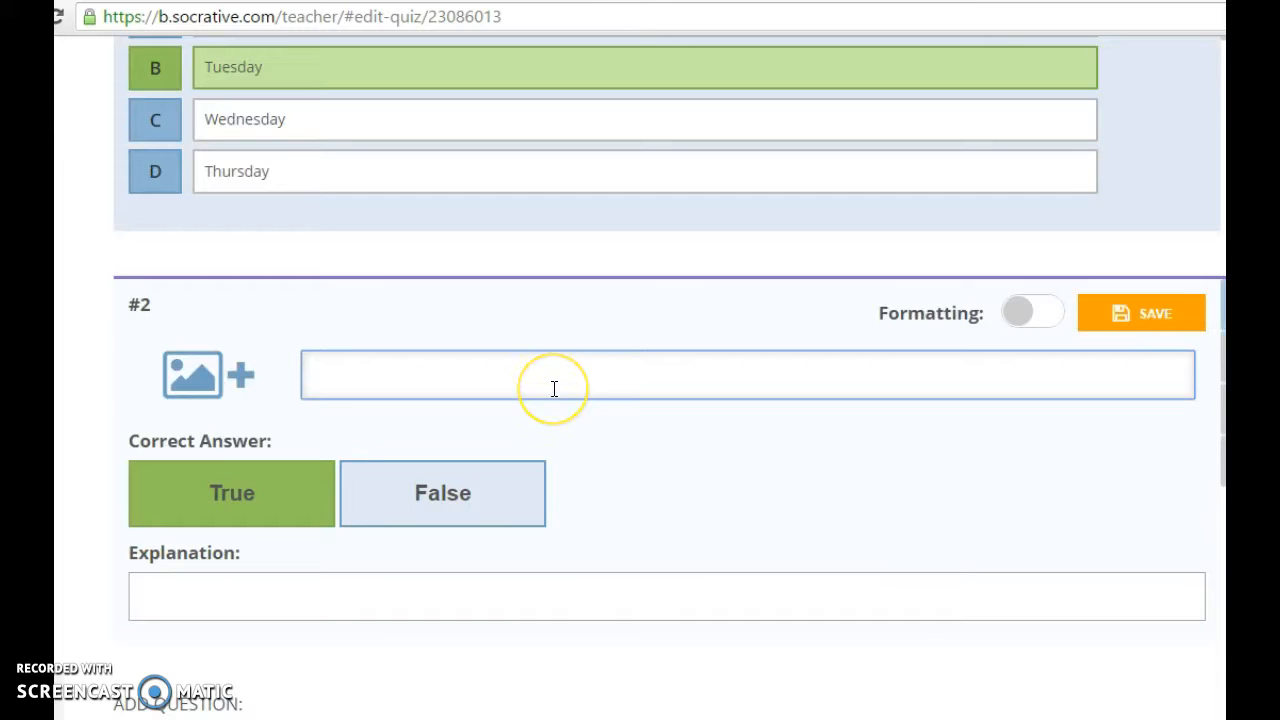
text(Is today Wednesday?)
click(418, 495)
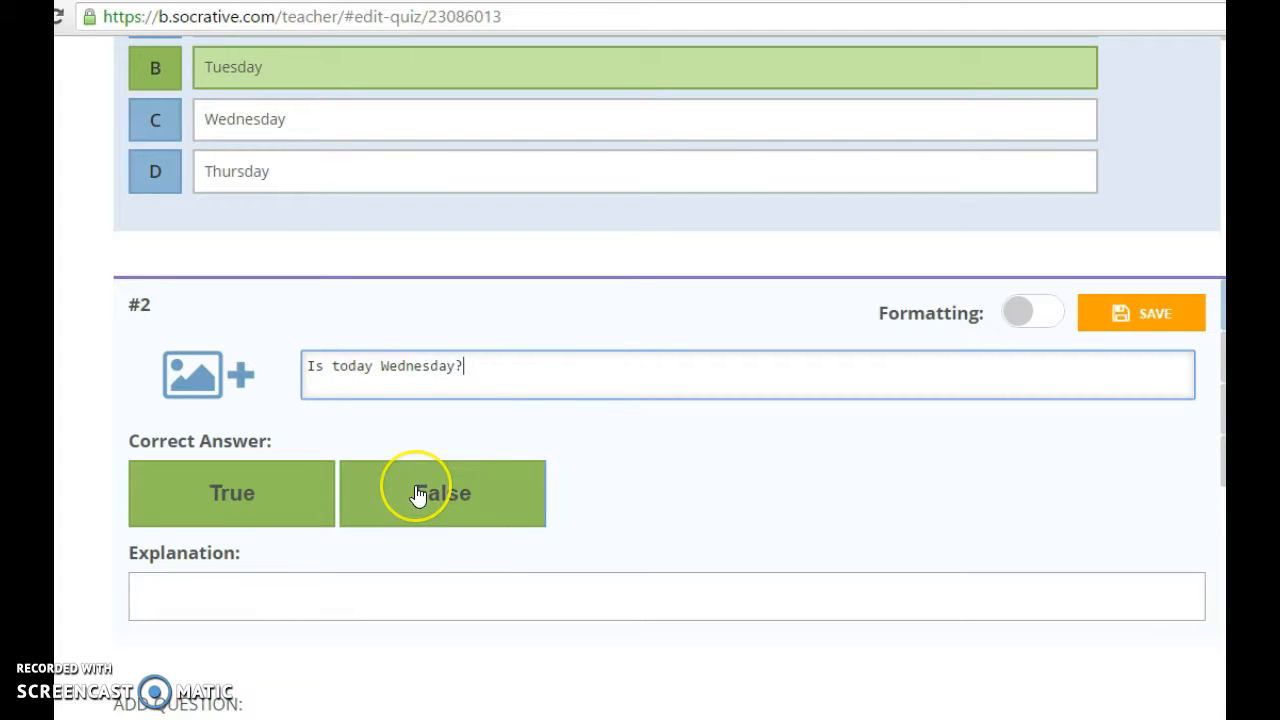
click(281, 505)
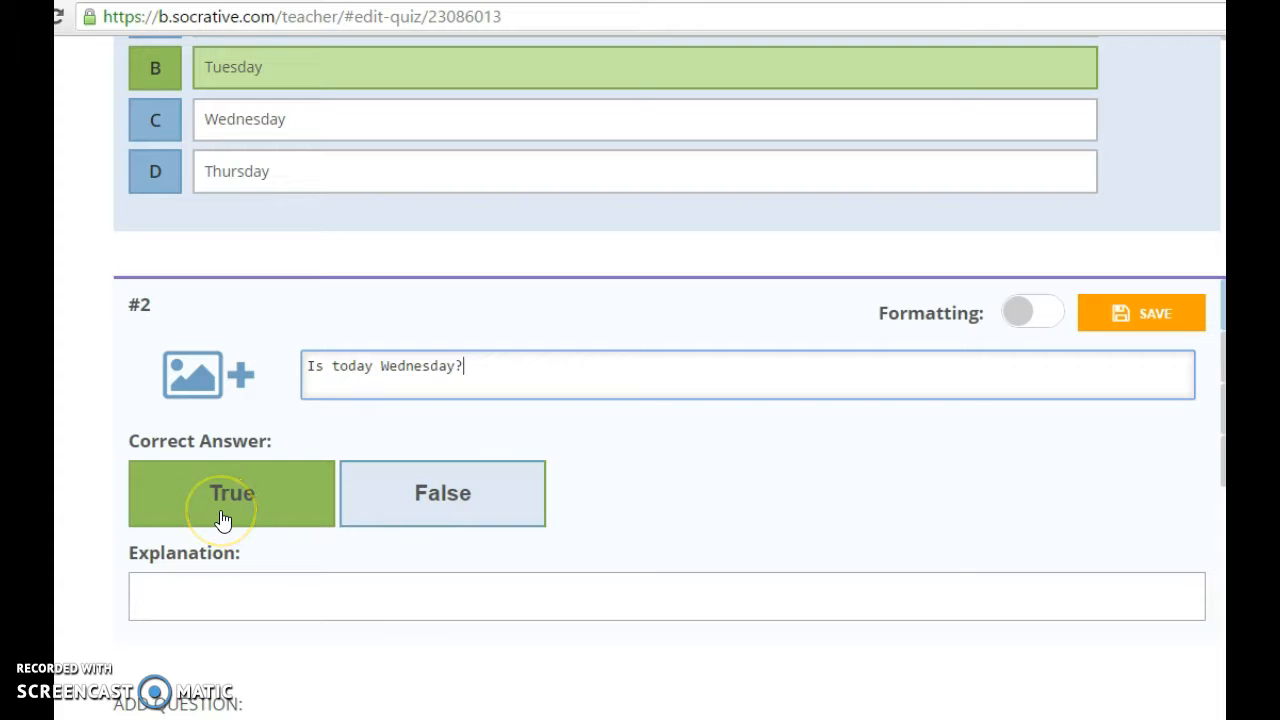
click(403, 506)
click(237, 580)
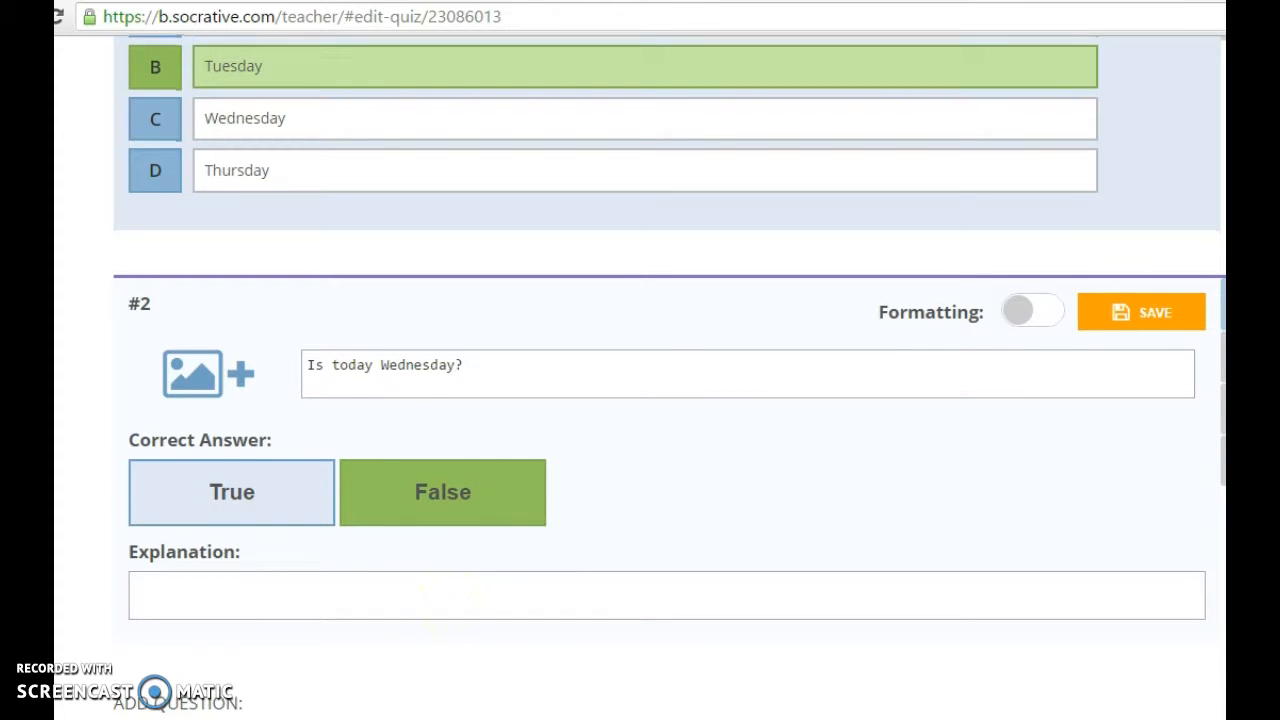
scroll(449, 603, down, 2)
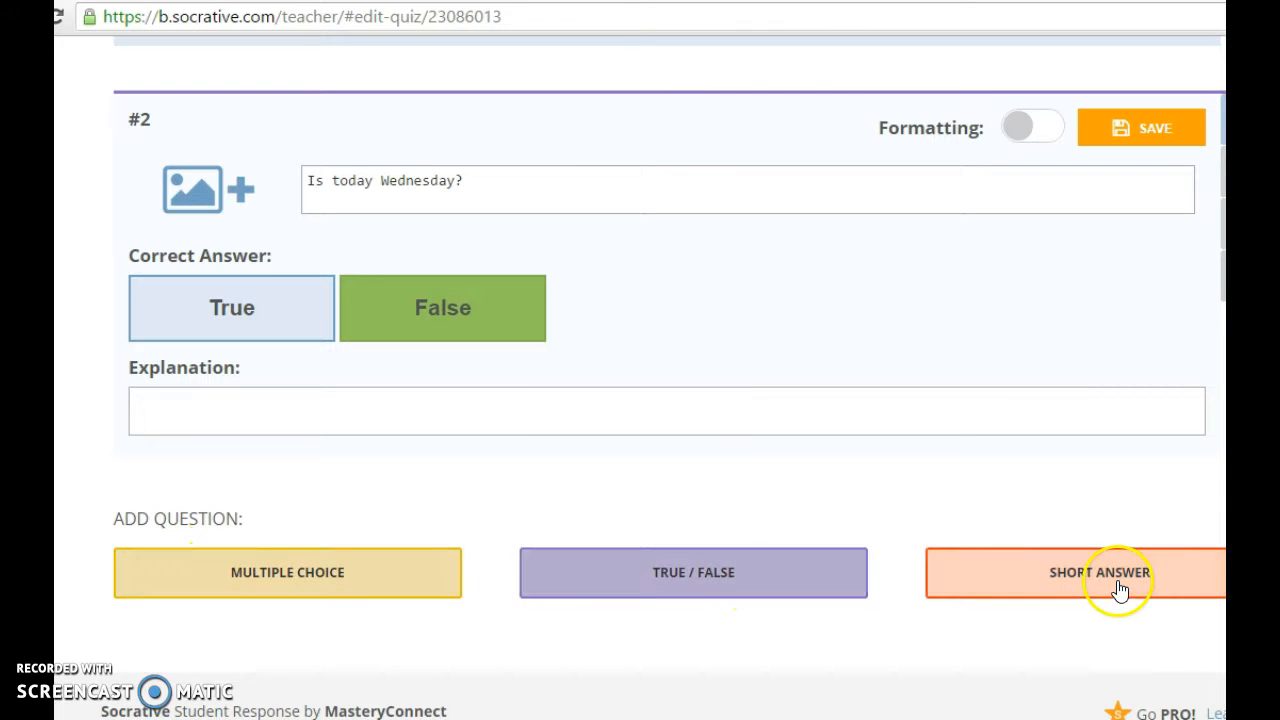
Scroll back to the top and Save & Exit the Socrative Tutorial quiz.
scroll(669, 368, up, 4)
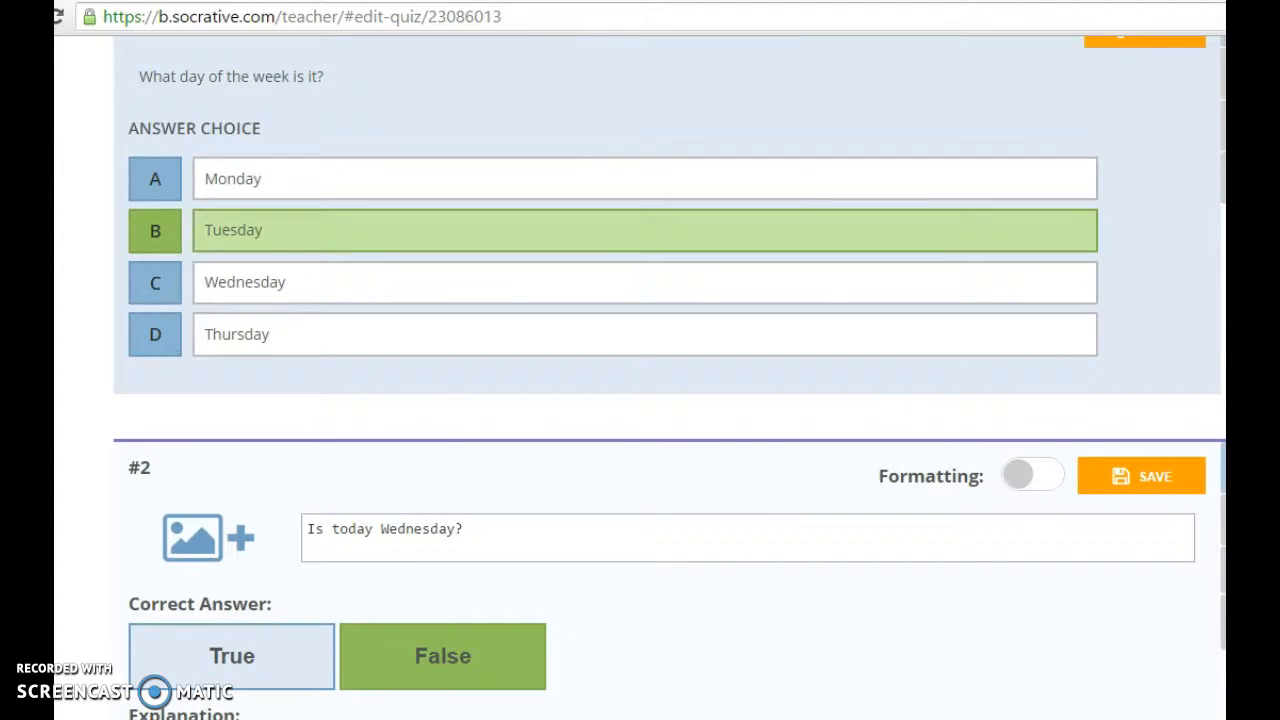
scroll(669, 378, up, 3)
scroll(669, 378, up, 3)
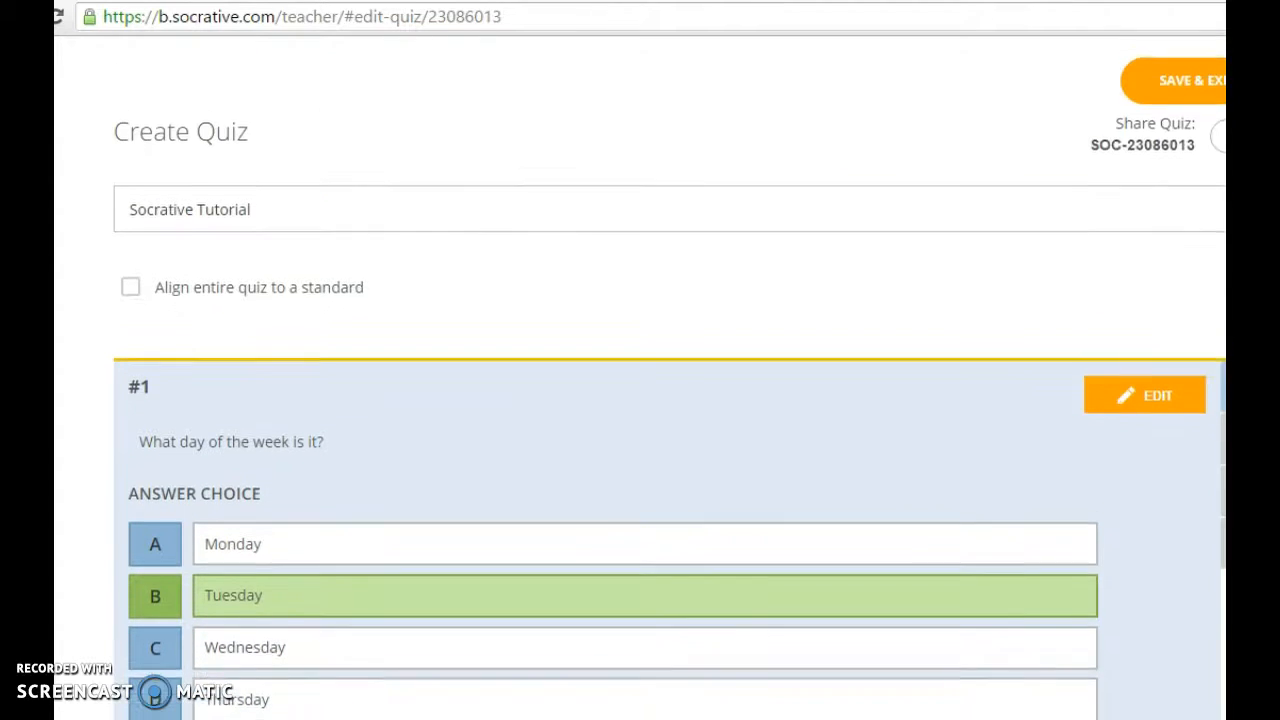
click(1172, 150)
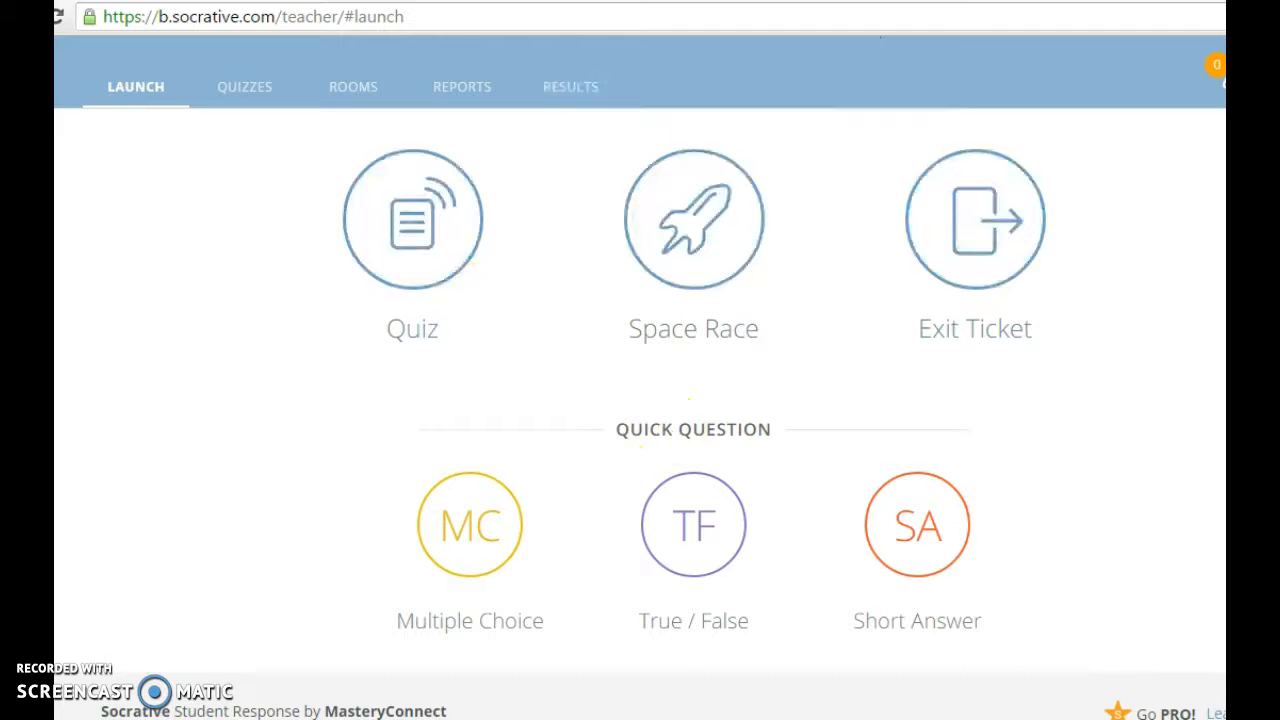
scroll(640, 378, up, 1)
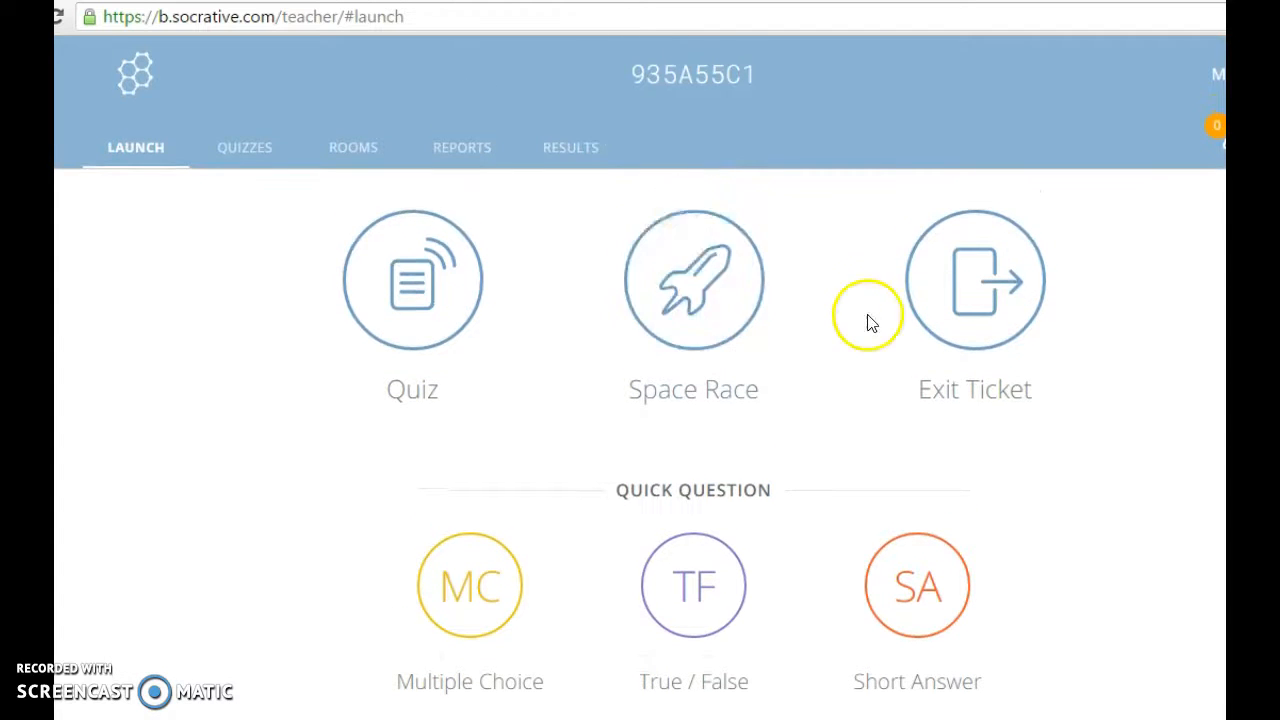
click(226, 155)
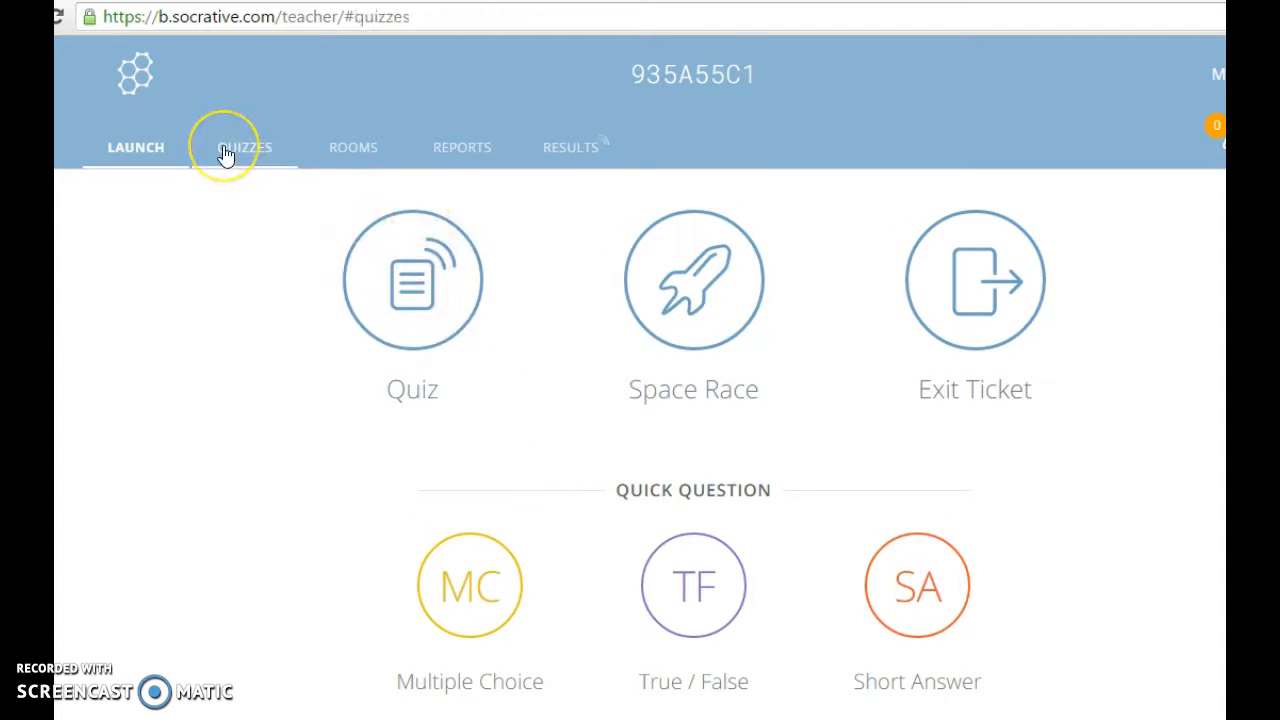
click(547, 569)
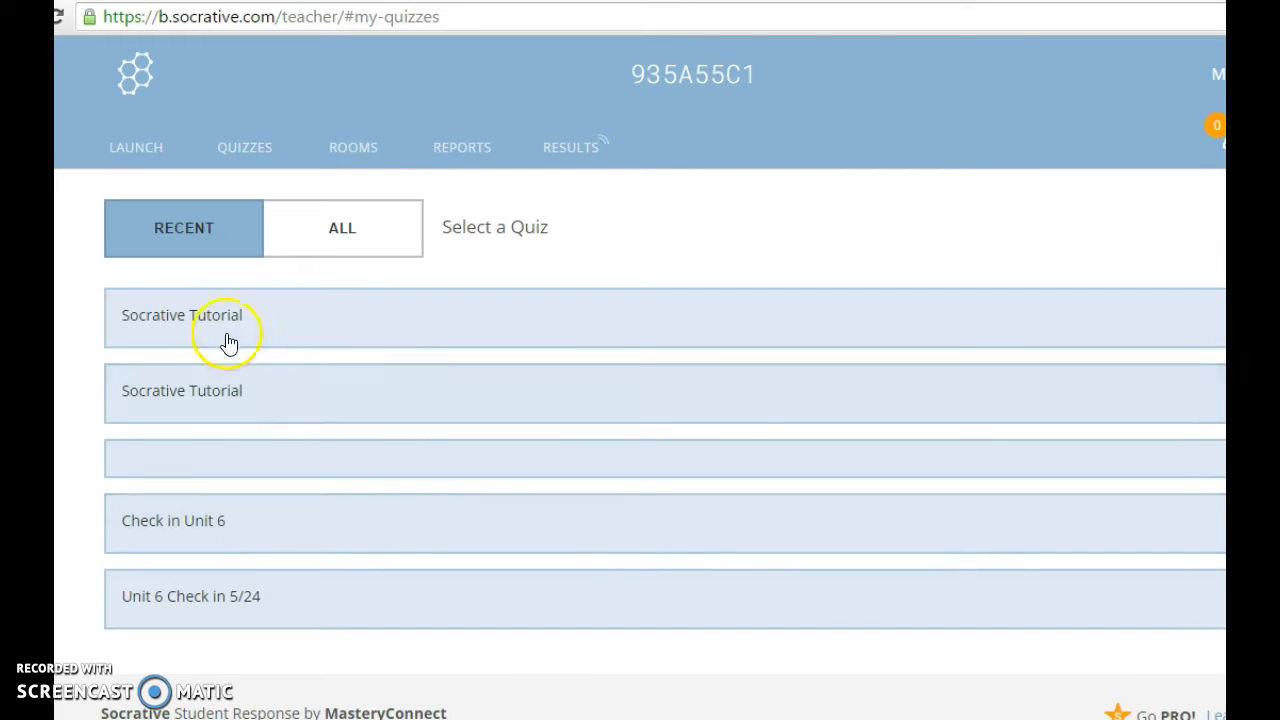
click(226, 340)
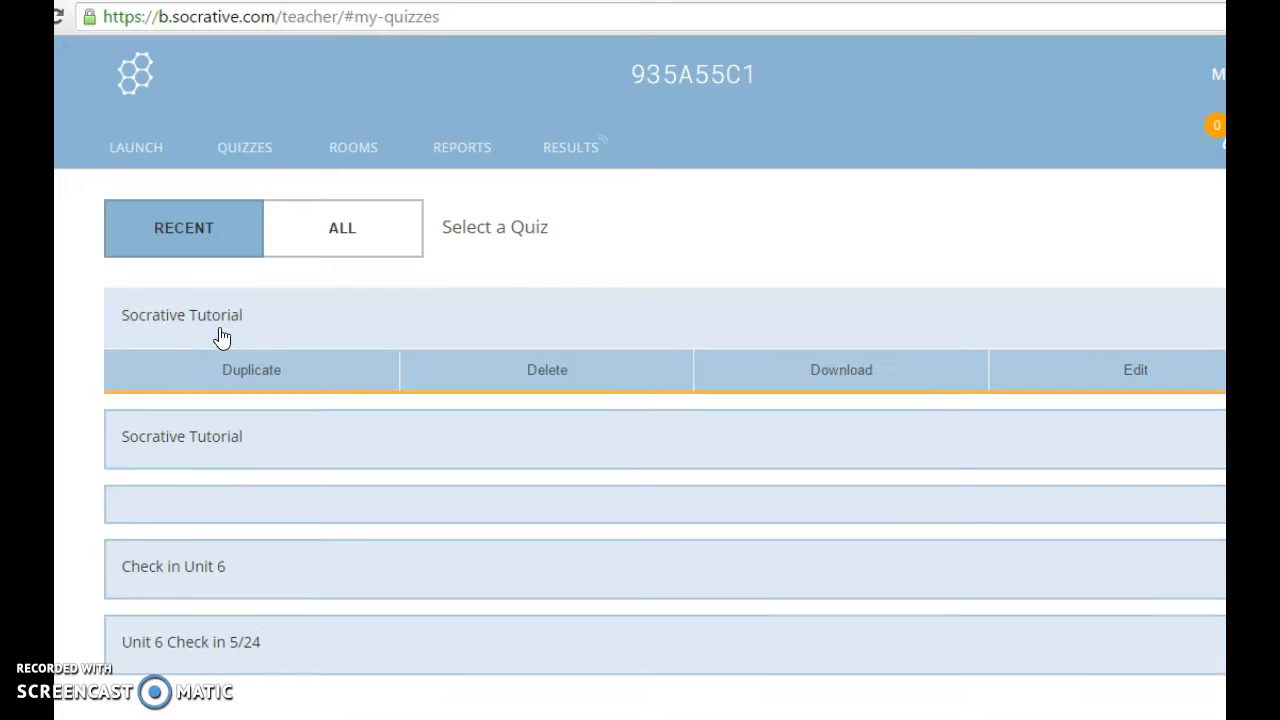
click(139, 153)
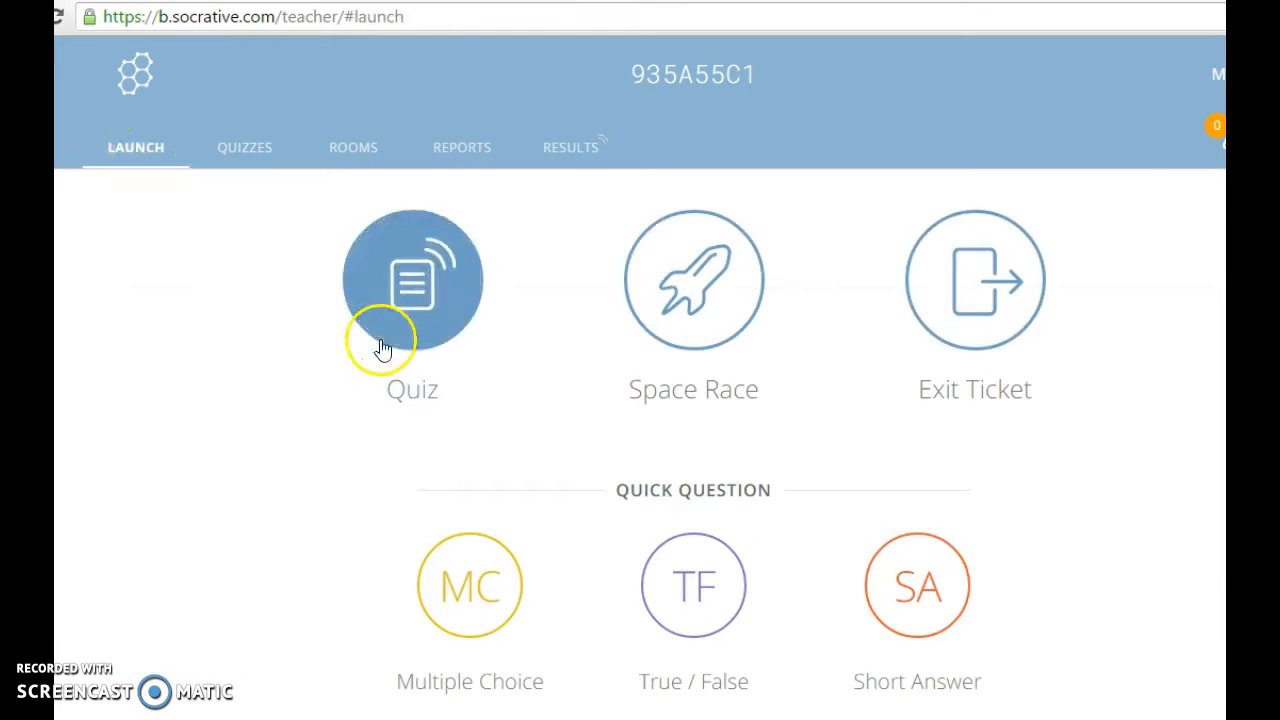
Pick Socrative Tutorial to launch, keeping Student Paced – Immediate Feedback after trying Teacher Paced.
click(414, 330)
click(383, 326)
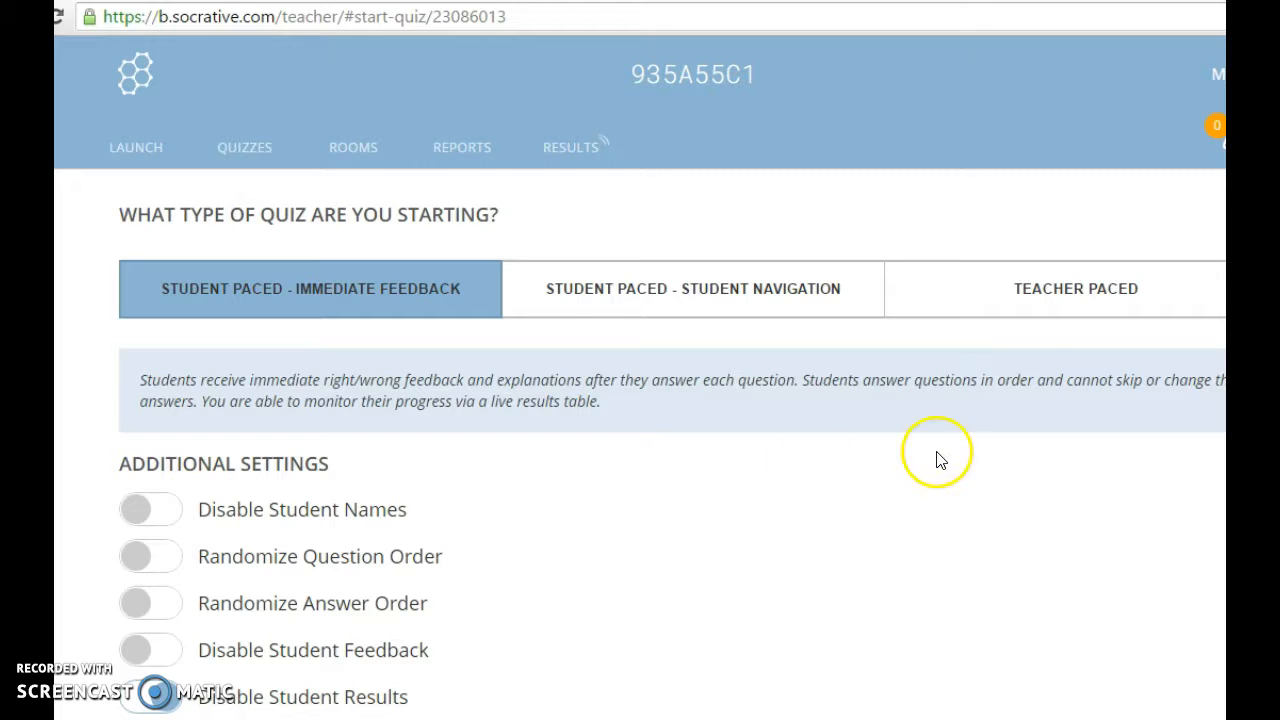
click(1037, 305)
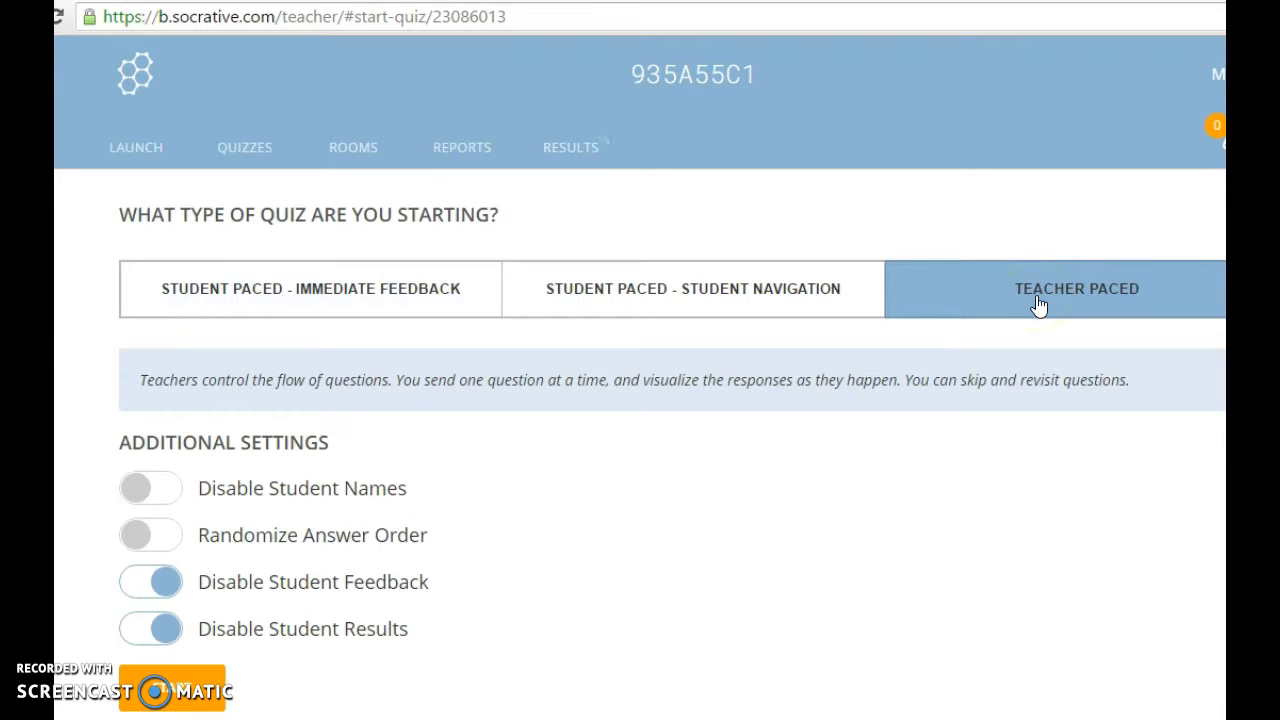
click(420, 305)
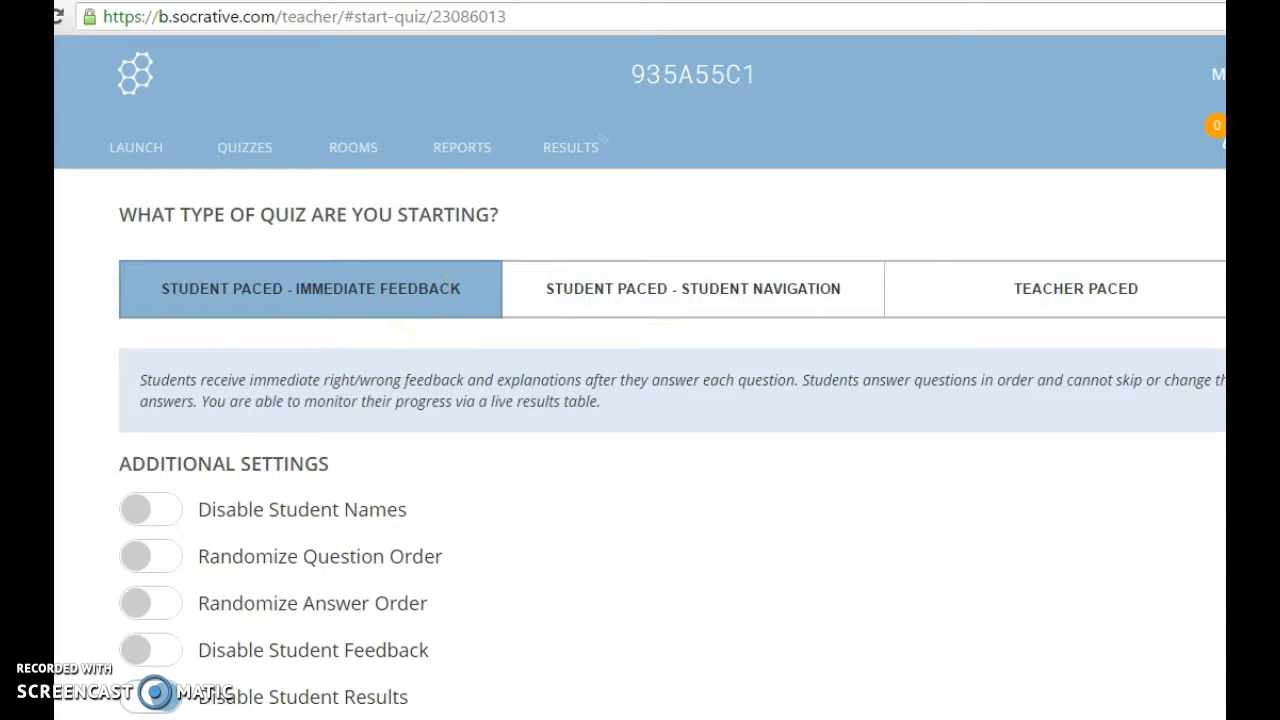
scroll(603, 140, down, 1)
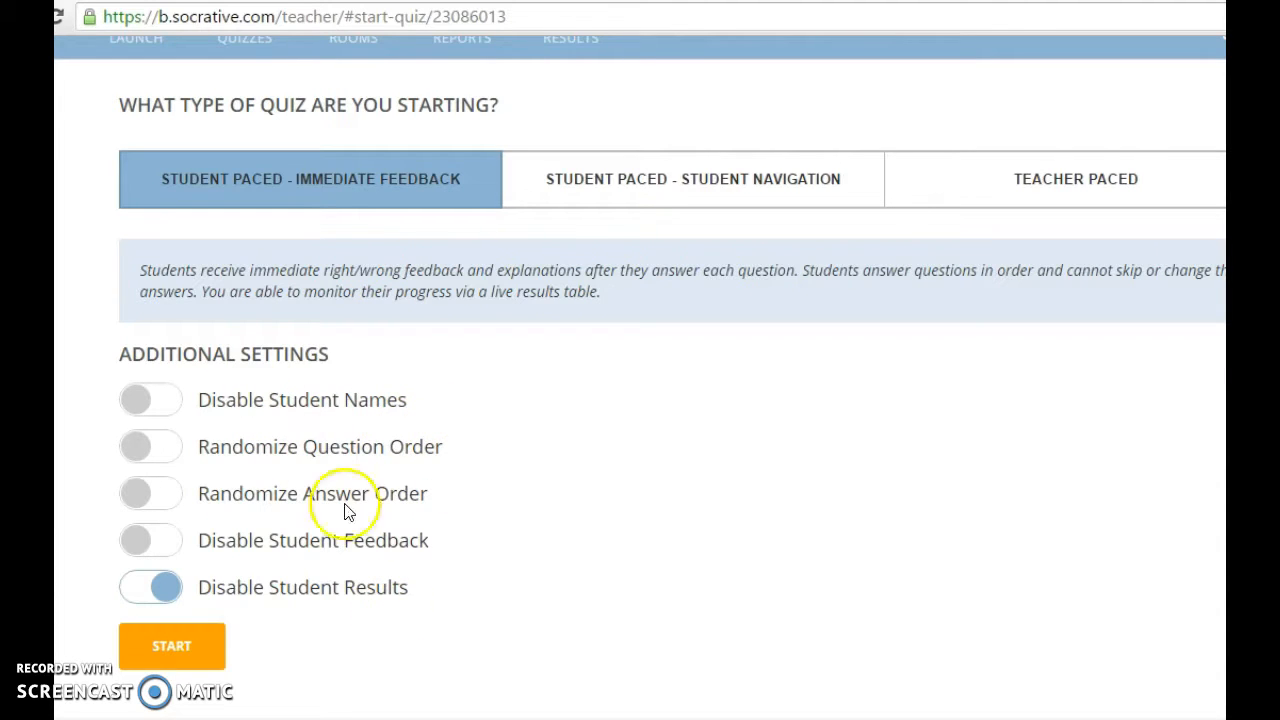
Start the quiz and confirm YES to replace the activity already in progress.
click(188, 648)
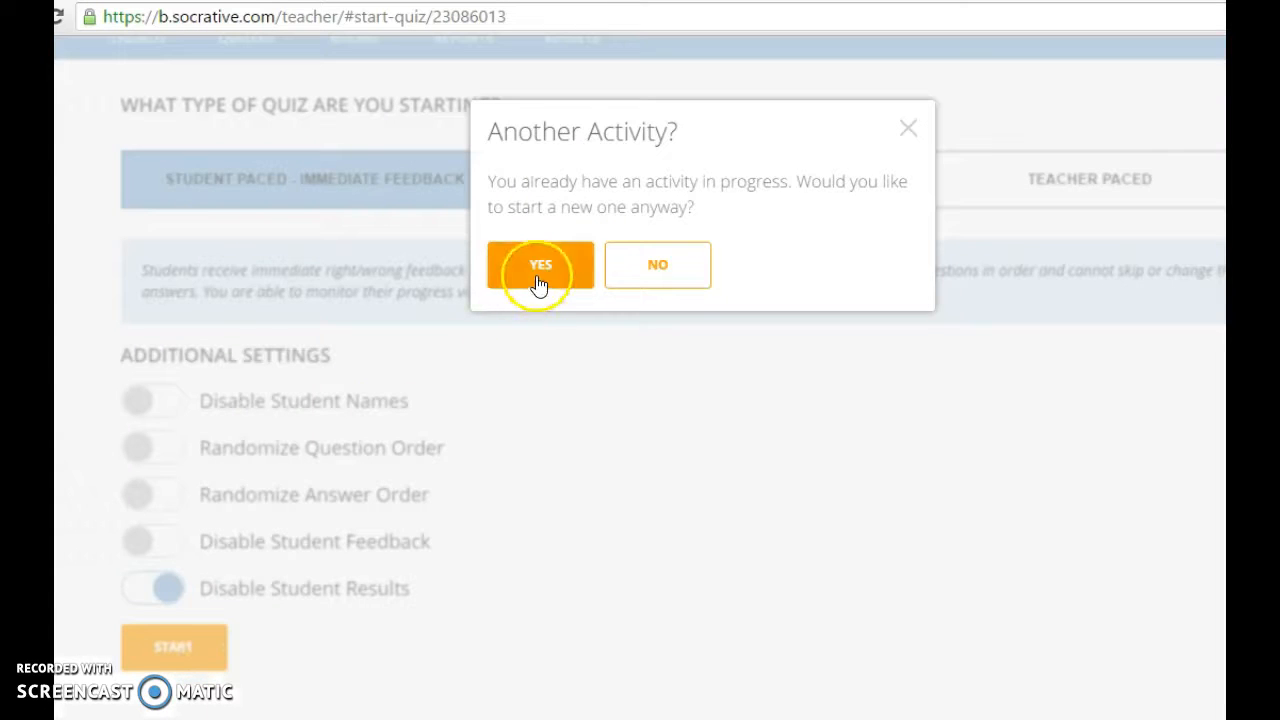
click(540, 268)
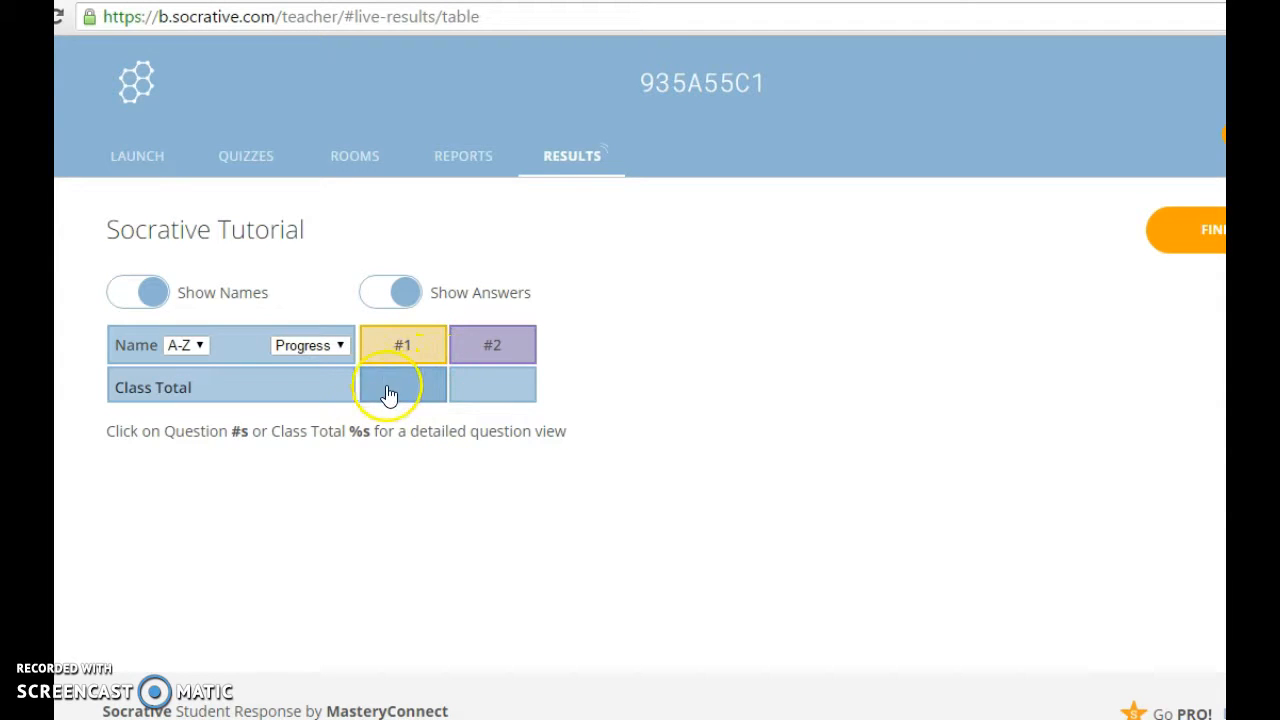
click(410, 352)
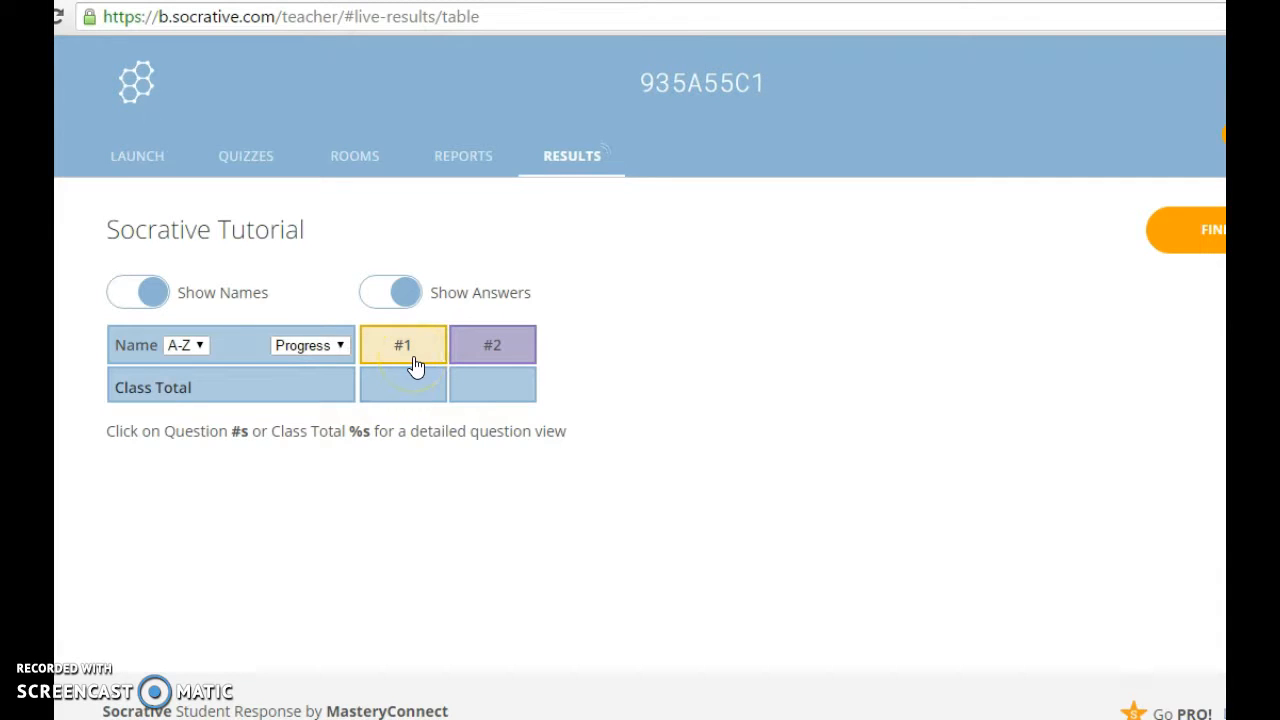
click(410, 388)
Show question #1's detailed results (Monday to Thursday) and reveal Tuesday as correct.
click(425, 358)
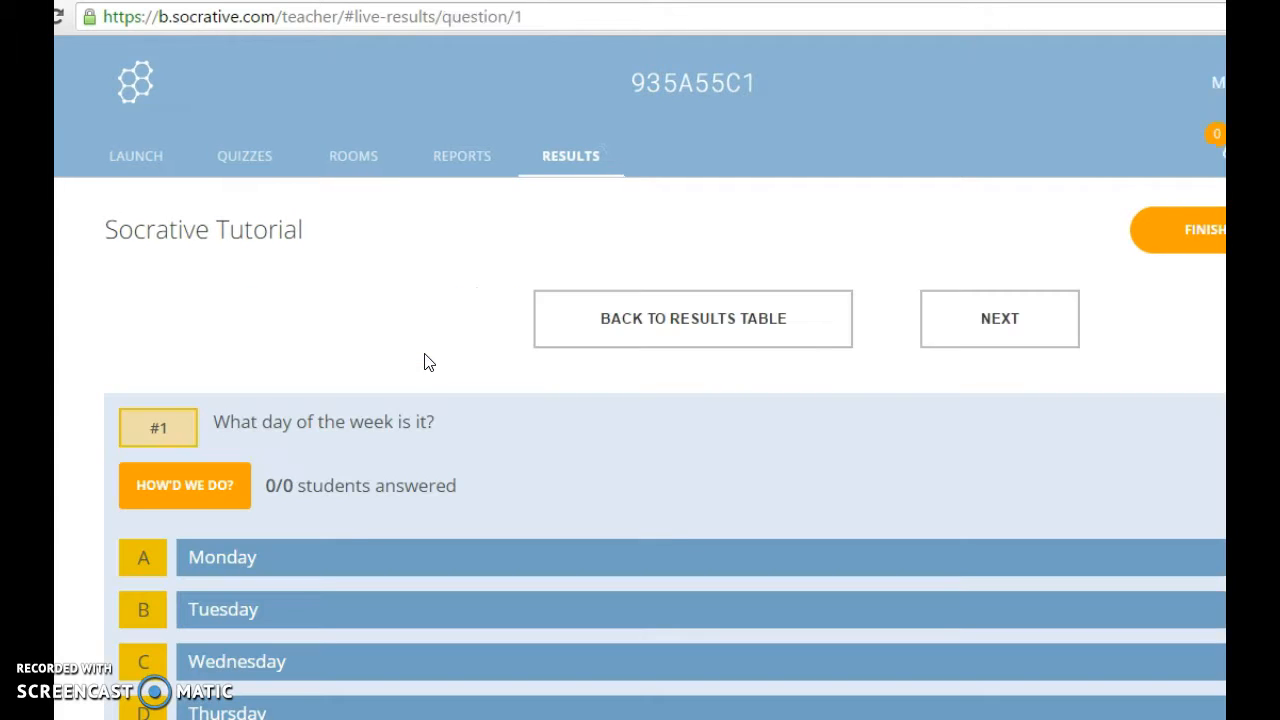
scroll(640, 400, down, 2)
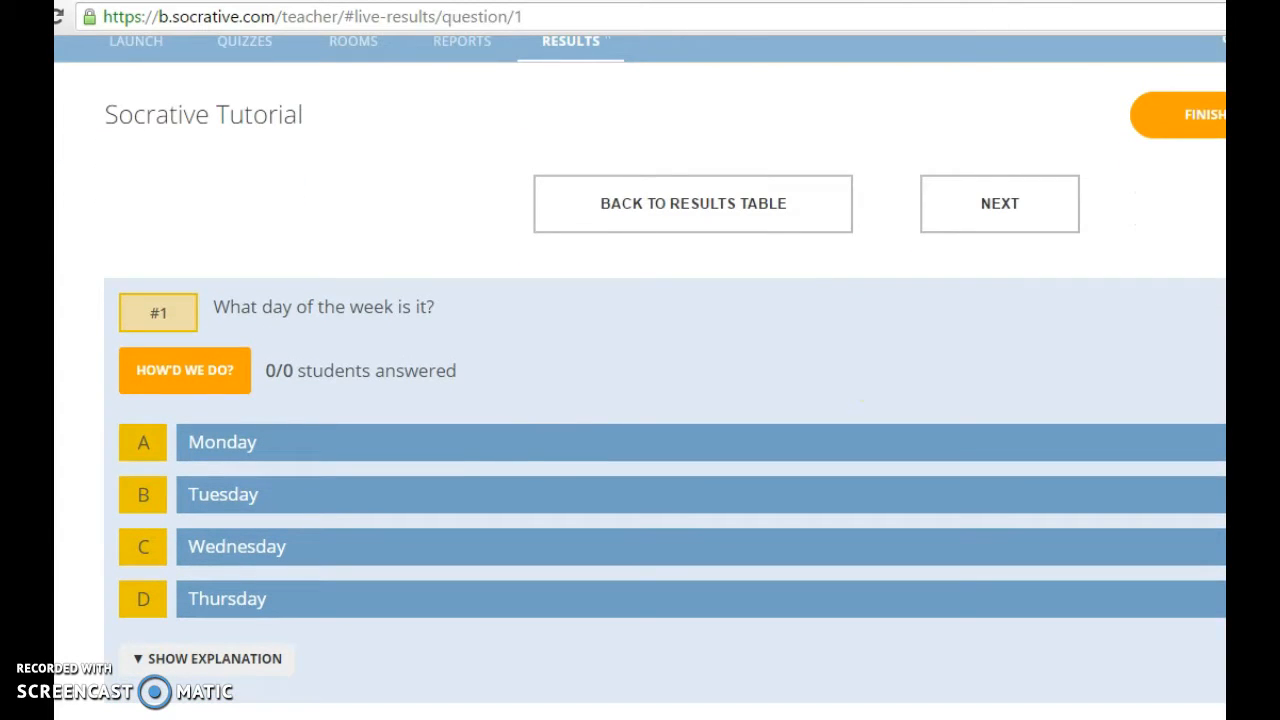
click(220, 376)
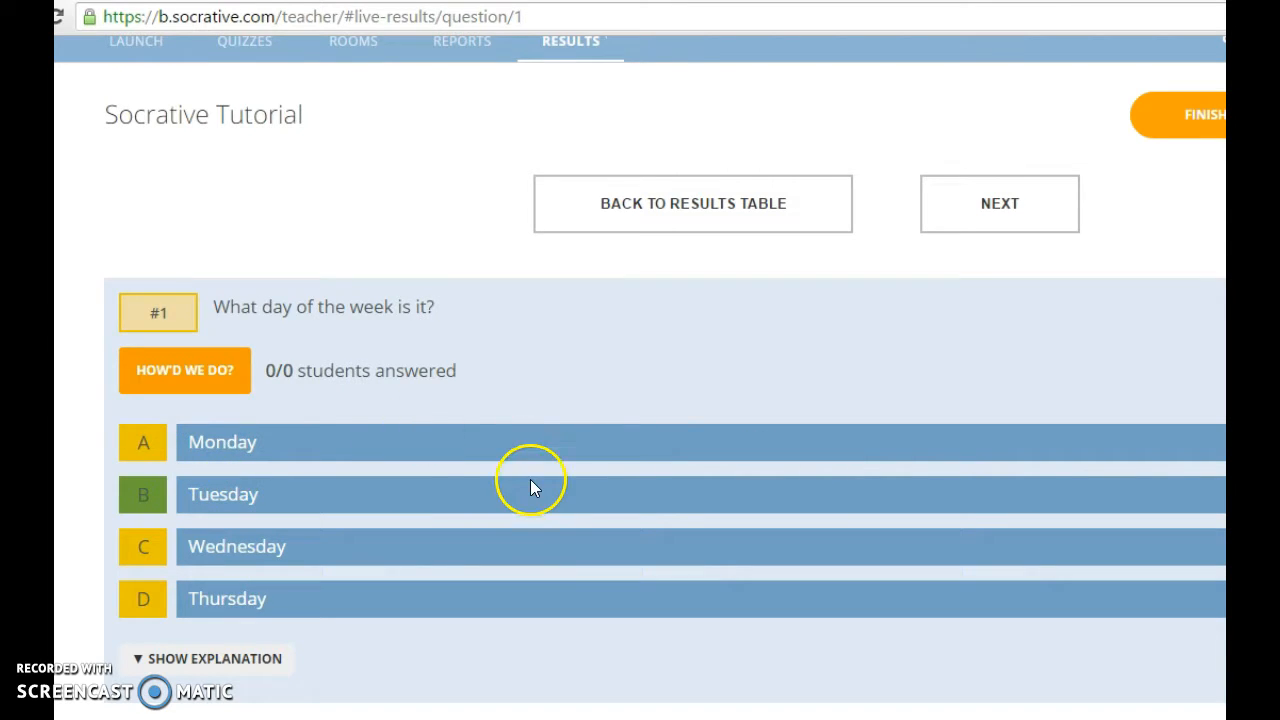
click(740, 551)
scroll(640, 400, up, 2)
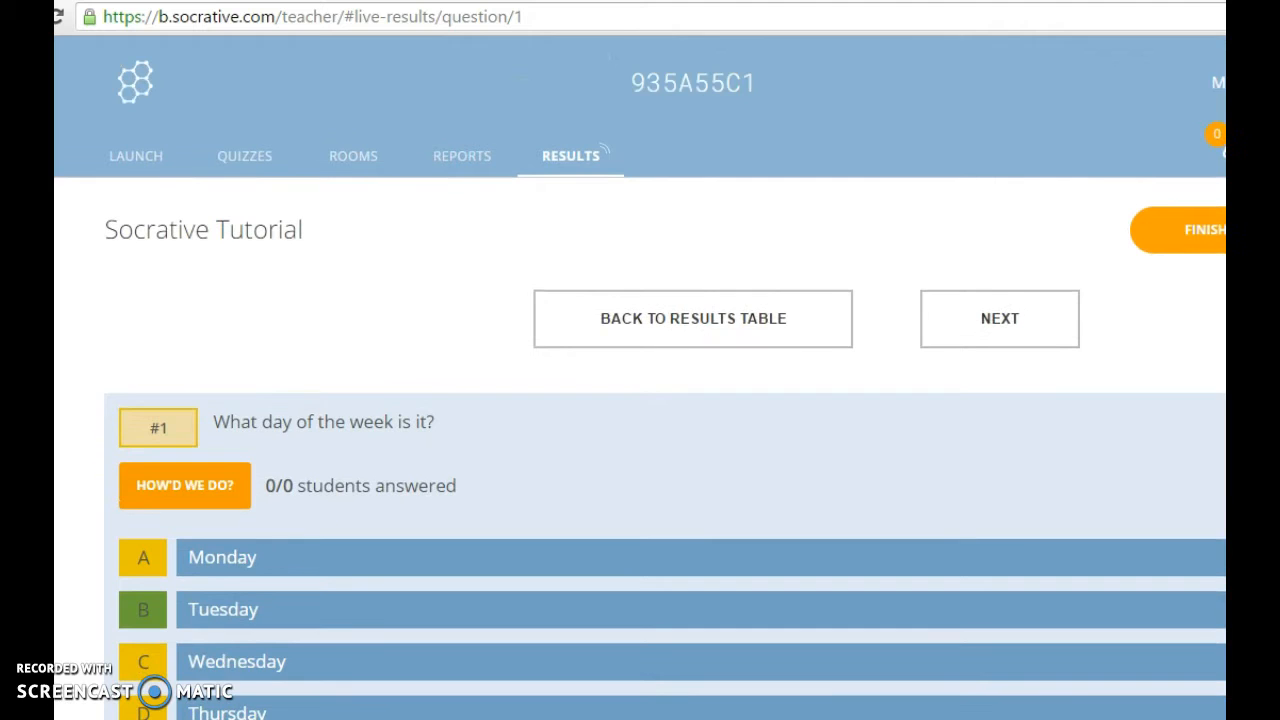
scroll(640, 400, down, 1)
scroll(640, 400, up, 1)
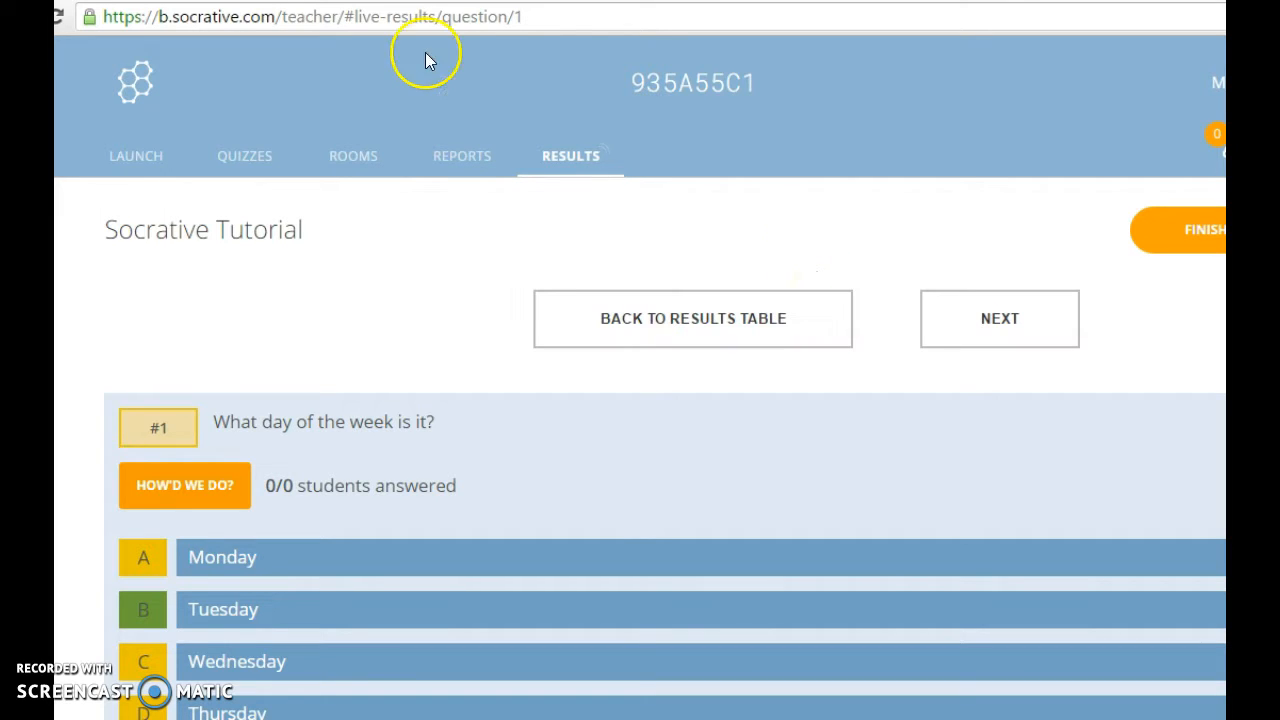
Go back to the Launch page via the Socrative logo, leaving the quiz running live.
click(140, 88)
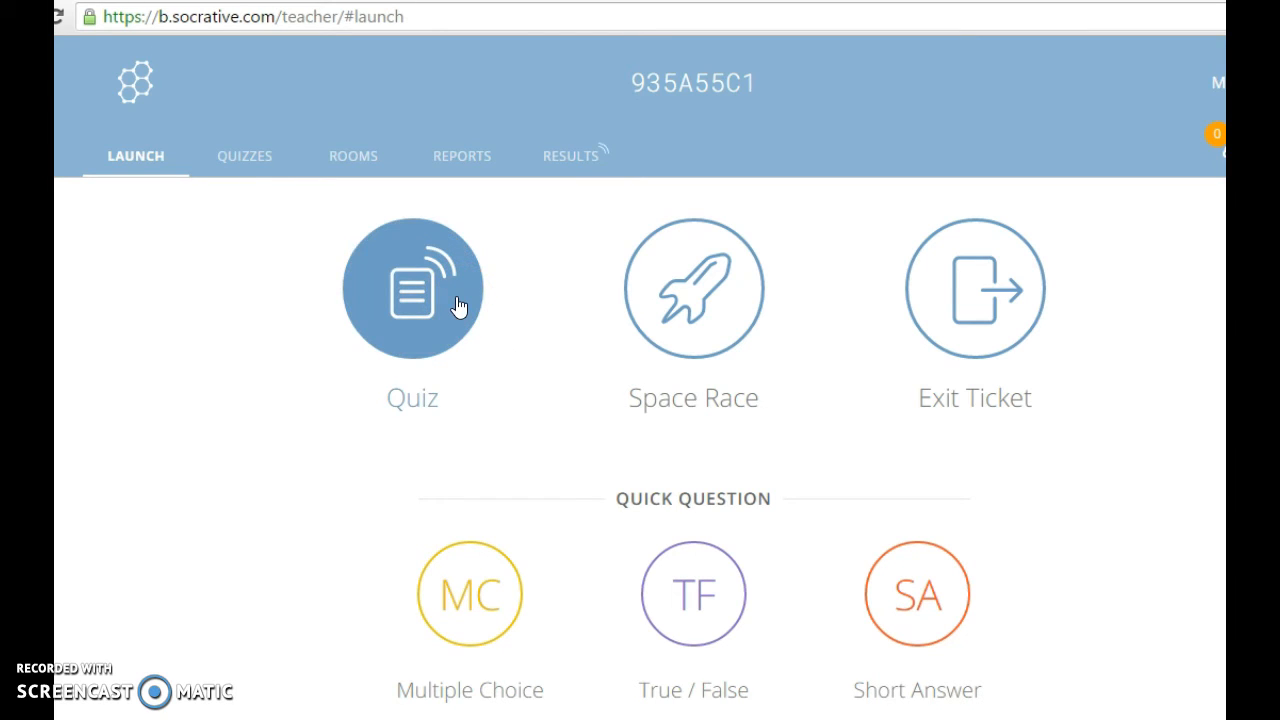
click(163, 686)
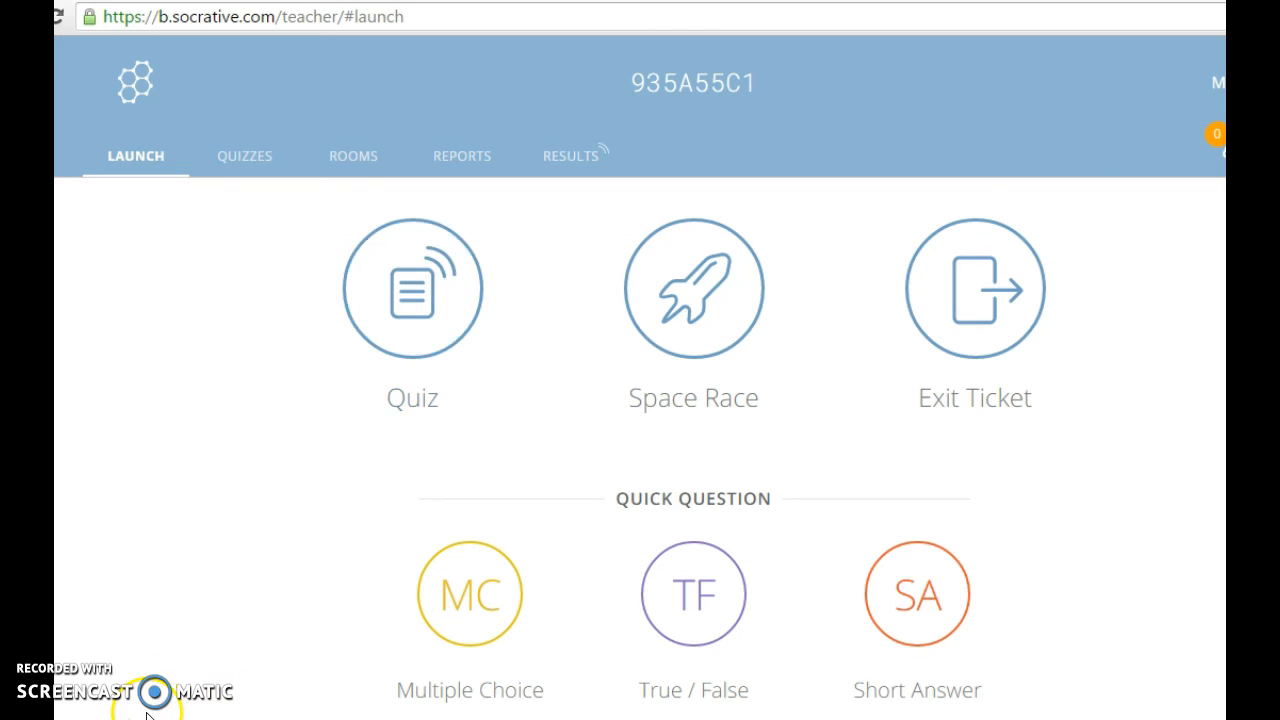